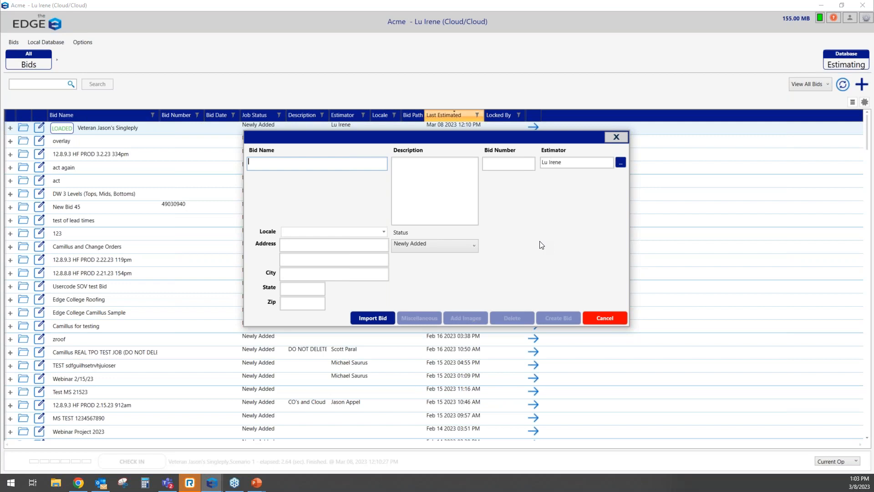
- Name the new bid DL Roofing and load the Roof Drawing #1 image from the Roofing folder inside Images
type("DL Roofing")
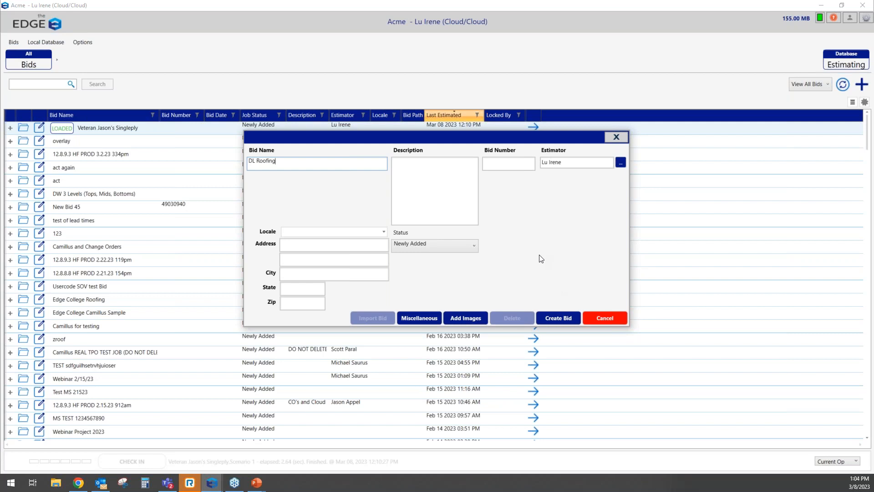
left_click(473, 315)
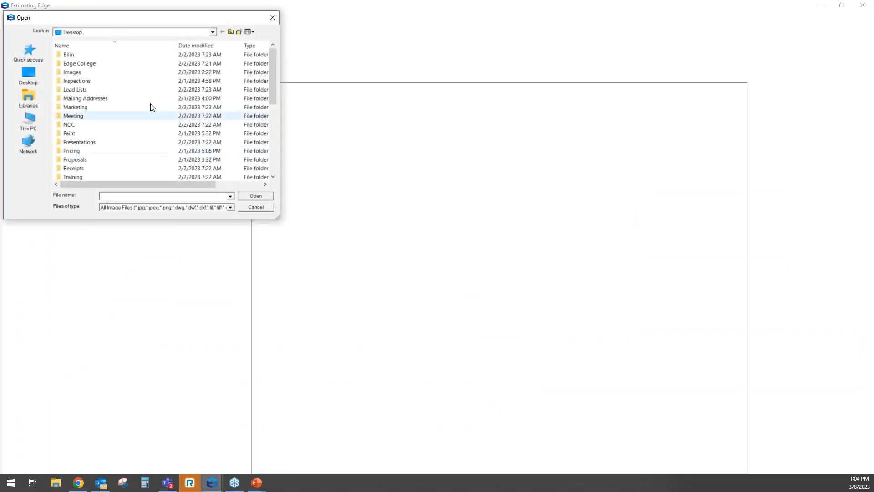
double_click(78, 72)
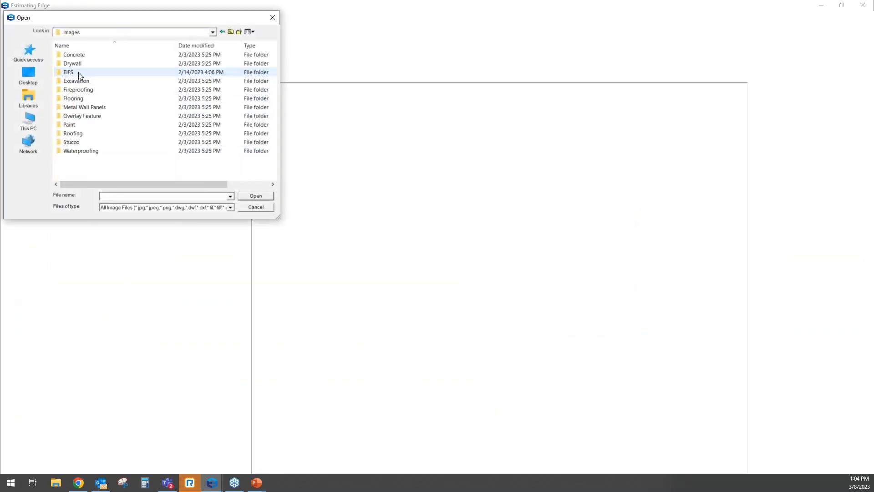
double_click(74, 133)
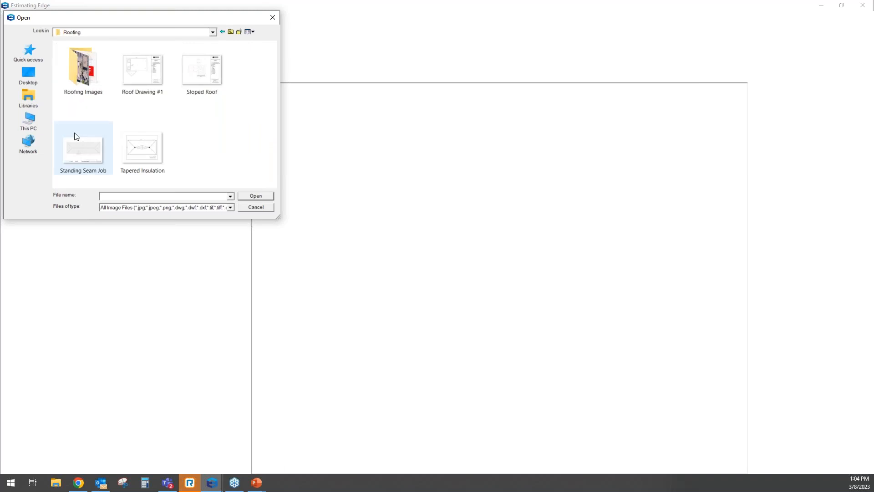
left_click(139, 80)
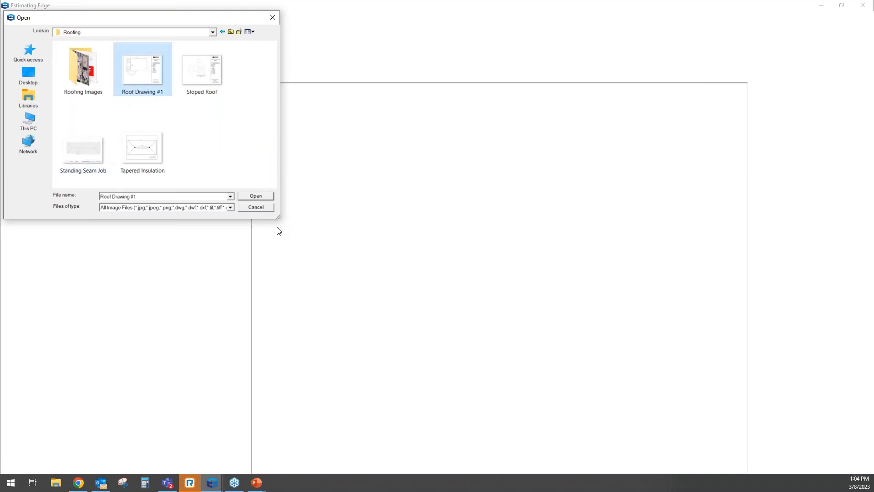
left_click(263, 195)
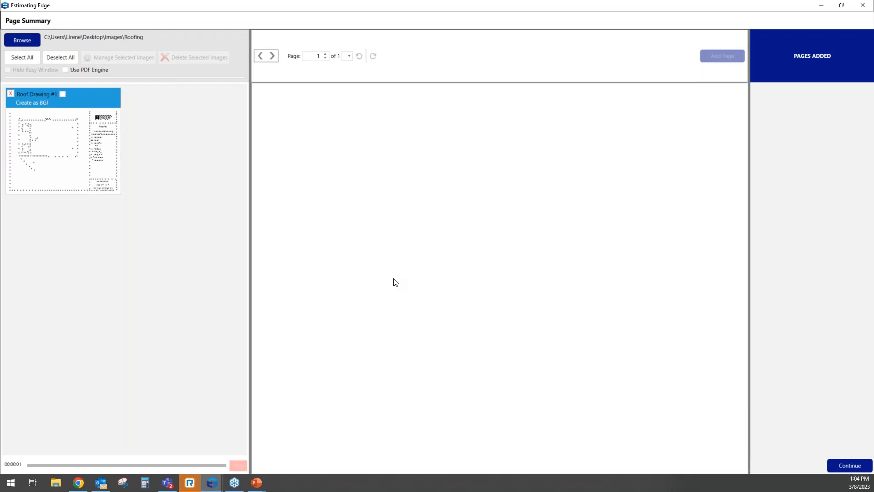
- Mark the Roof Drawing #1 image as selected and preview its page
left_click(63, 94)
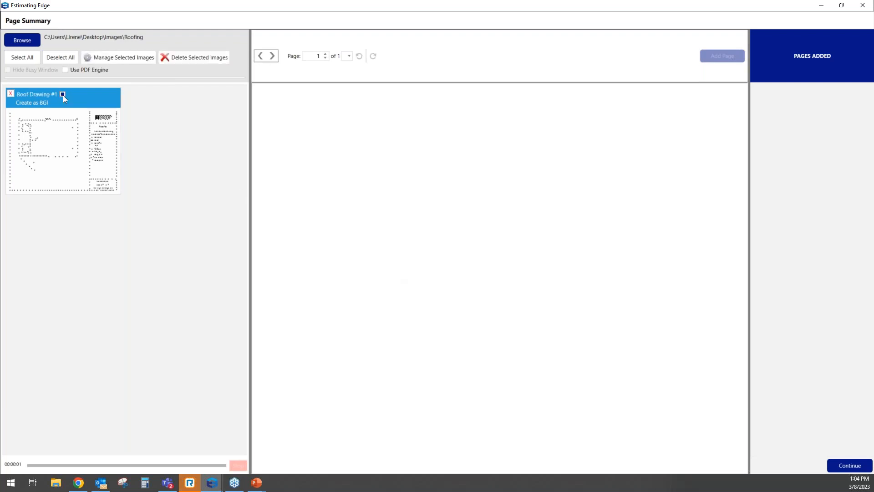
left_click(116, 59)
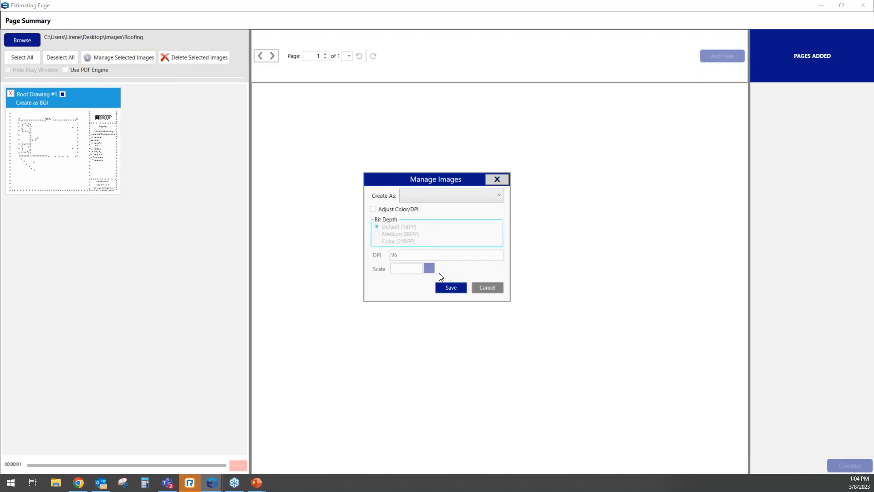
left_click(477, 287)
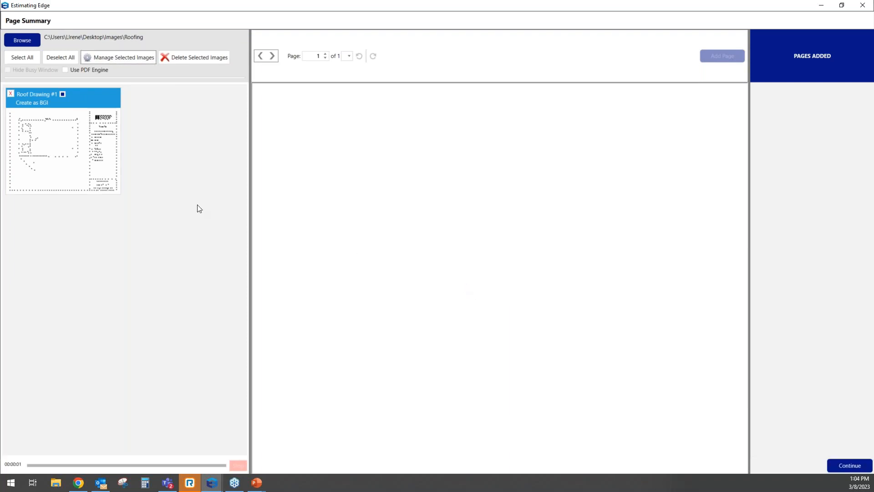
left_click(93, 134)
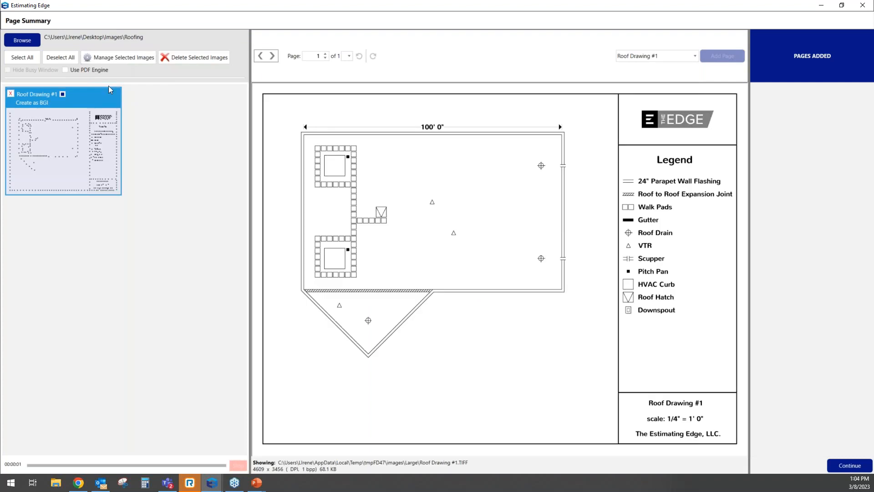
- Set the selected image to Create Page at 1/4" scale, save the image settings and continue to the bid's scenarios
left_click(117, 58)
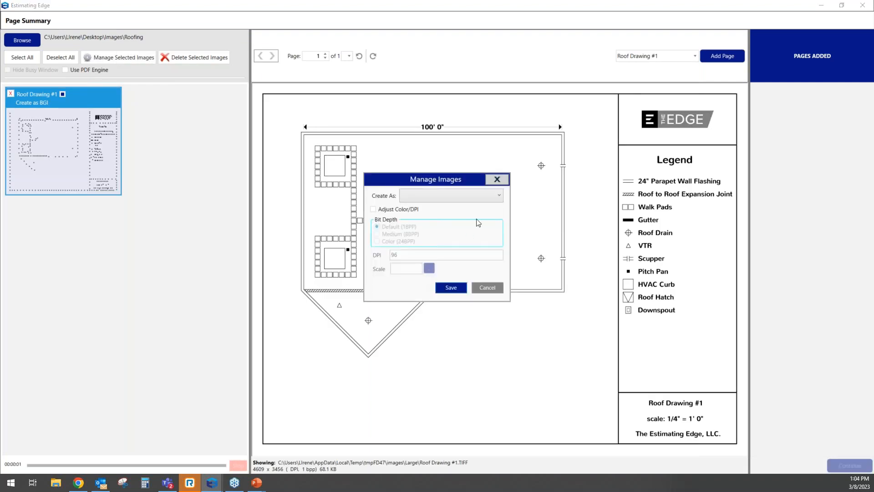
left_click(500, 198)
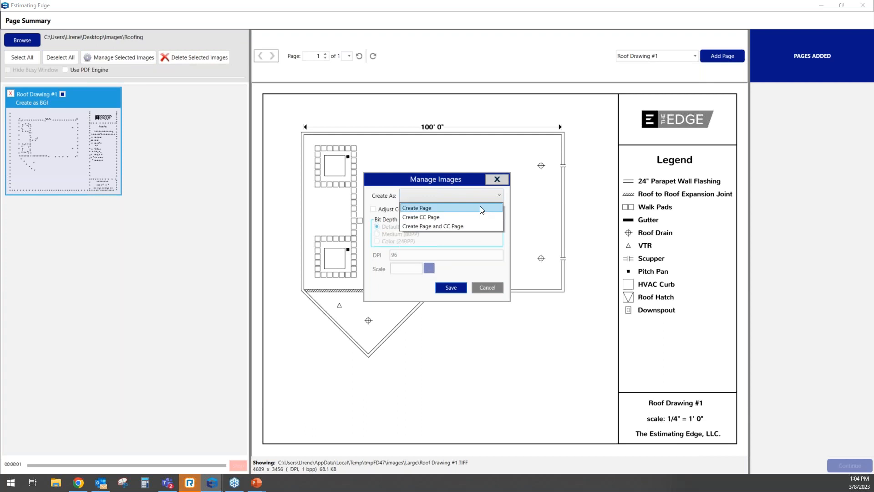
left_click(485, 207)
left_click(429, 268)
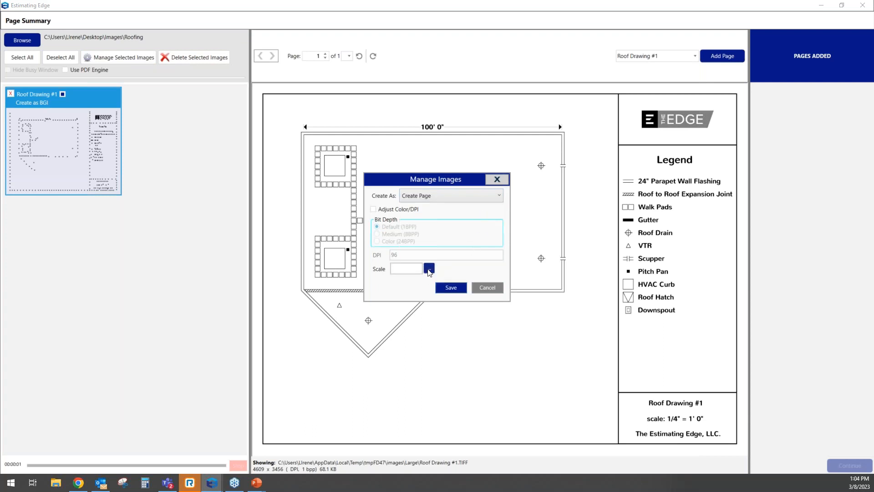
left_click(375, 173)
left_click(445, 337)
left_click(458, 288)
left_click(849, 465)
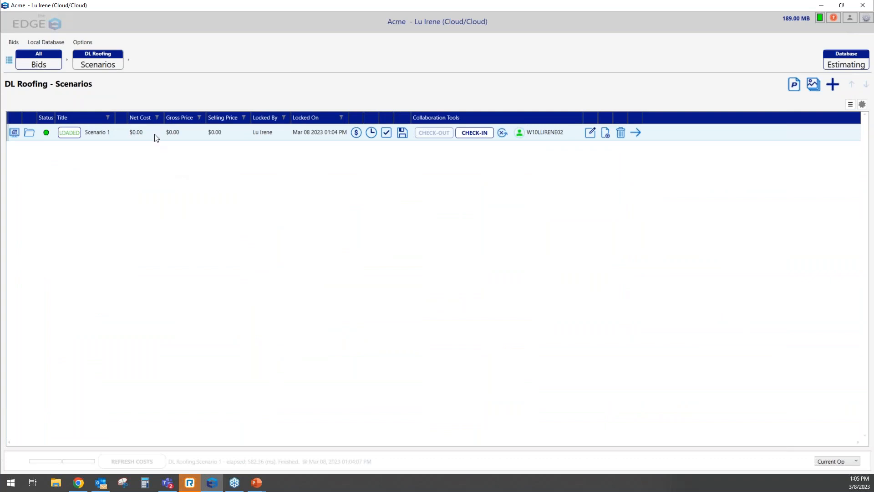
- Open Scenario 1, its Section 1 and the conditions of the Roof Drawing #1 page
double_click(151, 131)
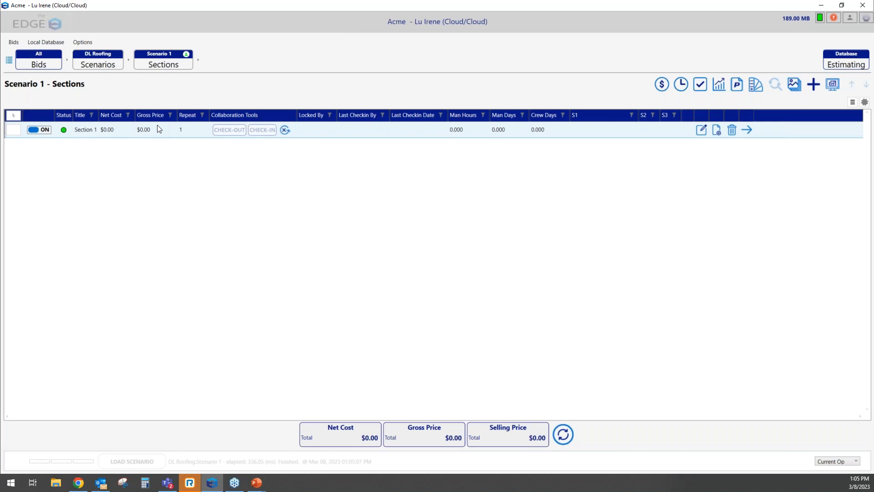
double_click(158, 129)
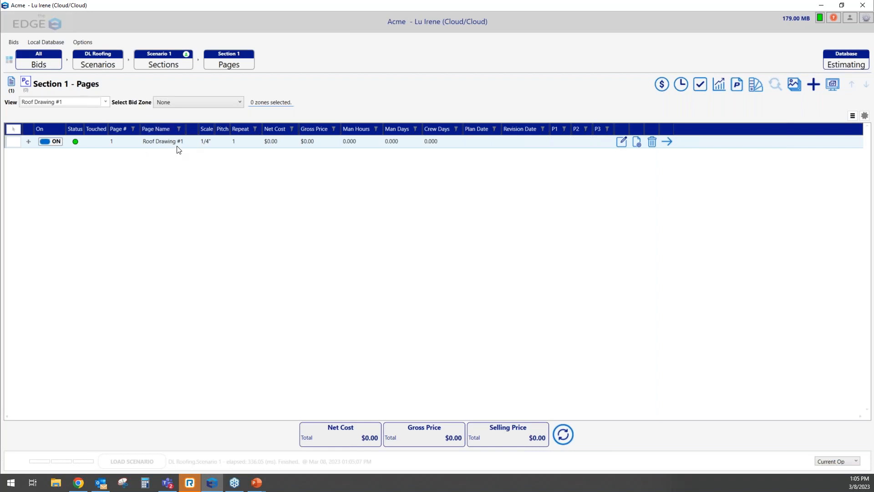
left_click(667, 141)
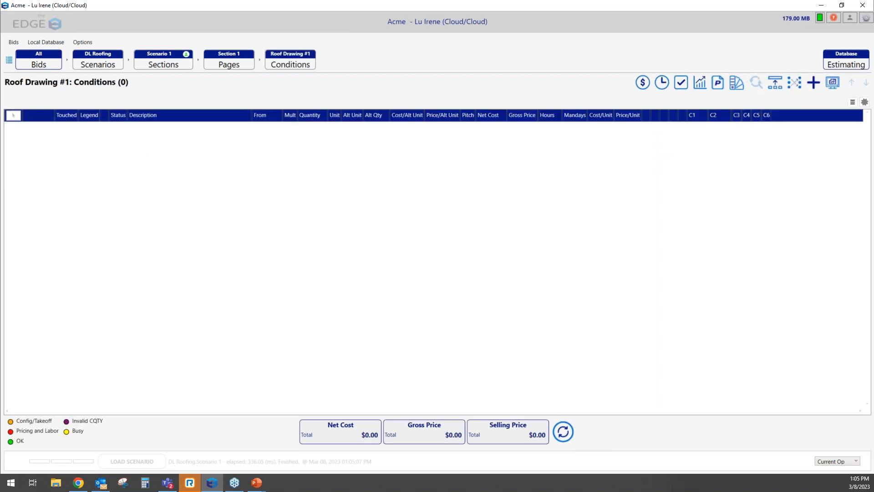
- Start adding conditions to the page and choose the 60 ML SINGLE PLY MA TPO group from the 0001 roofing conditions category
left_click(814, 89)
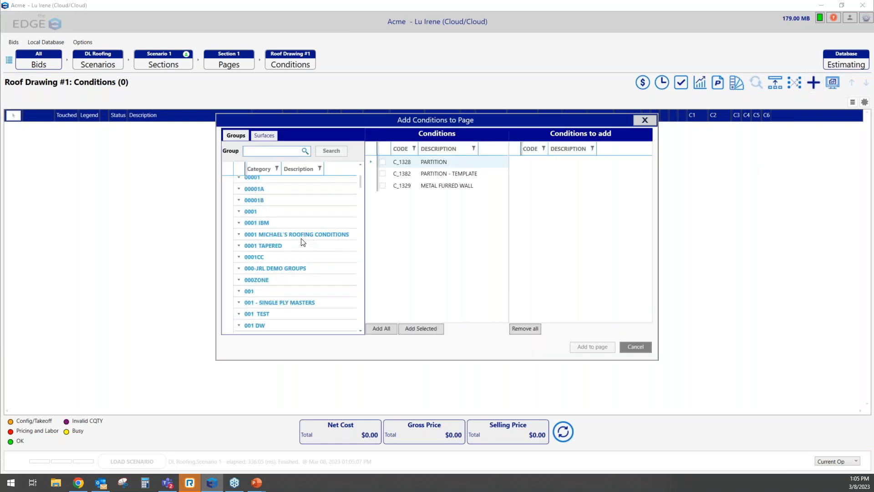
left_click(299, 235)
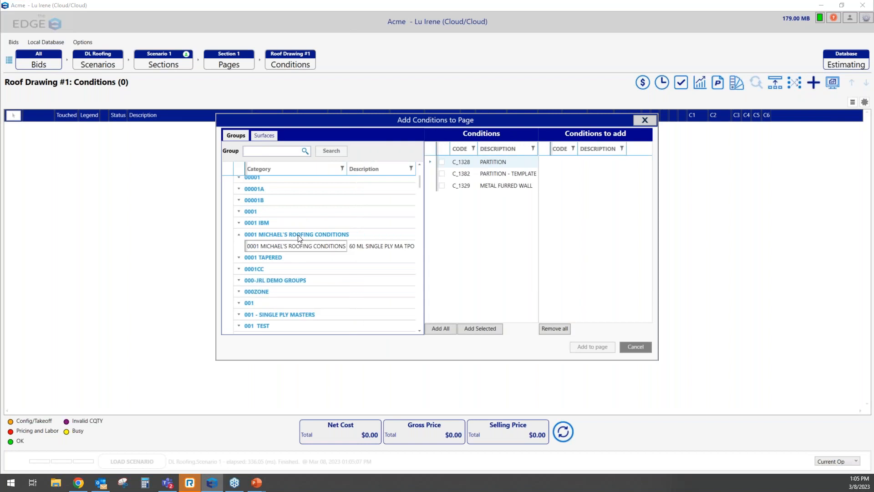
left_click(352, 249)
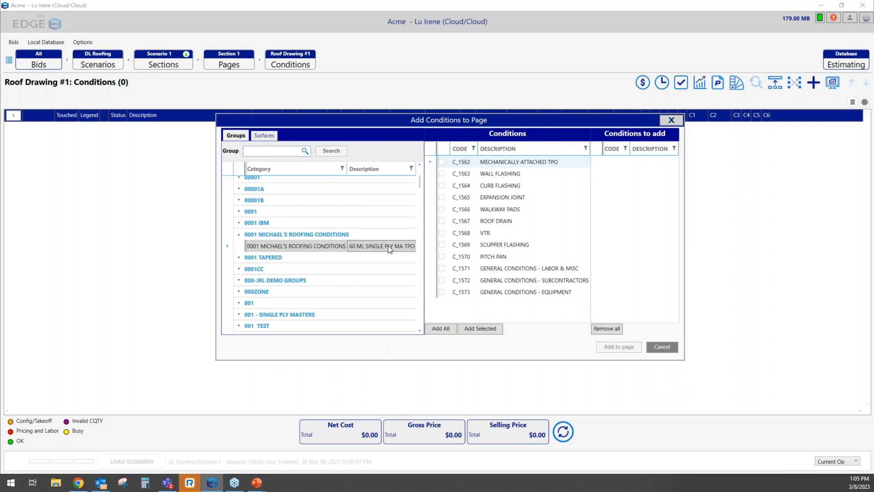
- Queue the Mechanically Attached TPO, Wall Flashing, Curb Flashing, Walkway Pads, Roof Drain and VTR conditions for the page
double_click(504, 162)
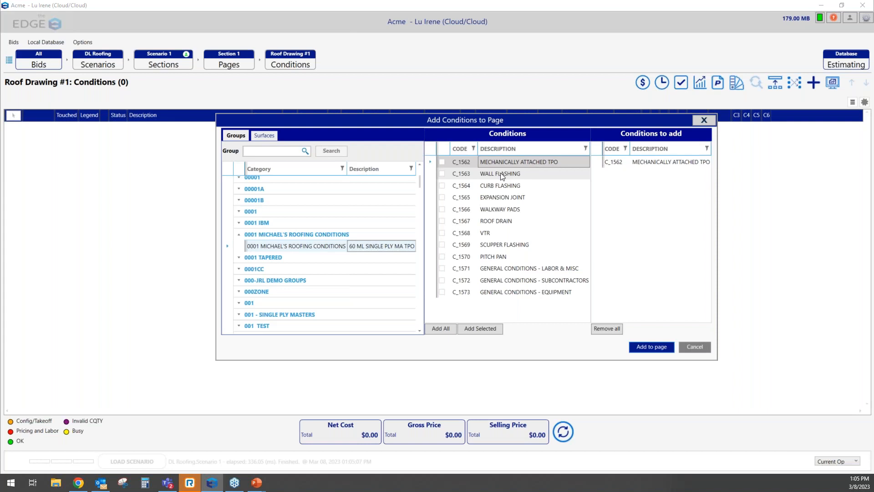
double_click(498, 173)
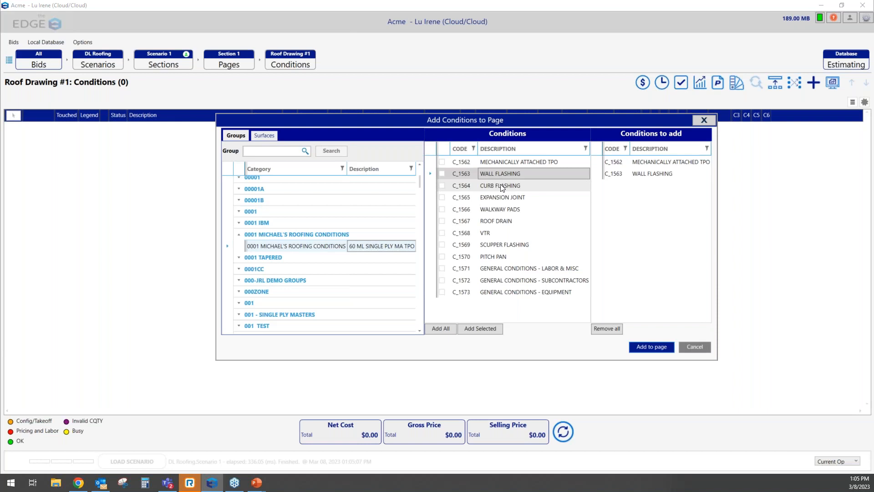
double_click(502, 186)
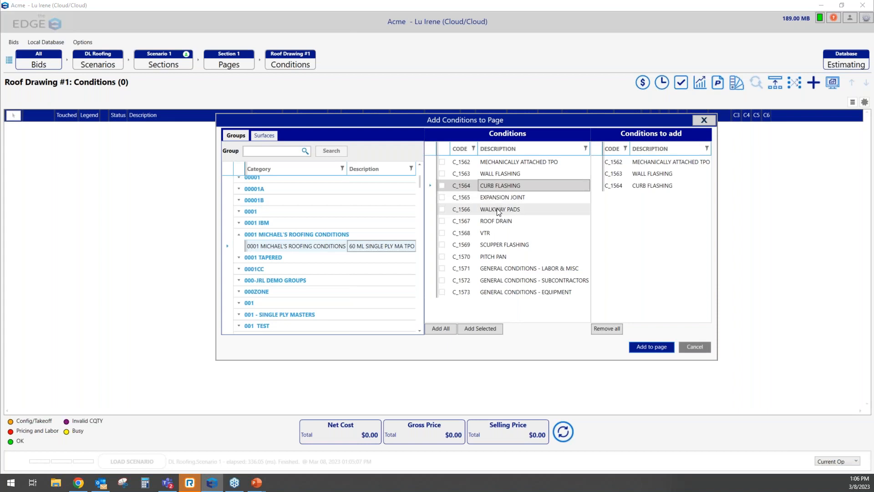
double_click(496, 209)
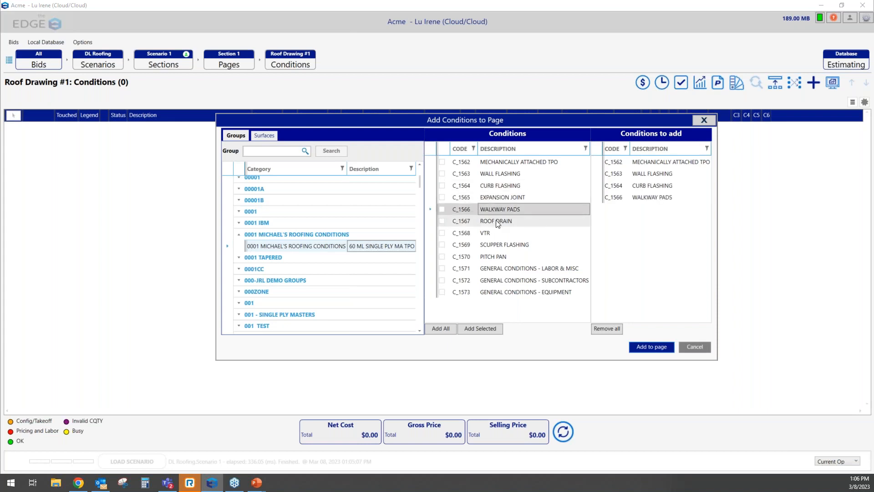
double_click(496, 223)
left_click(493, 230)
double_click(487, 235)
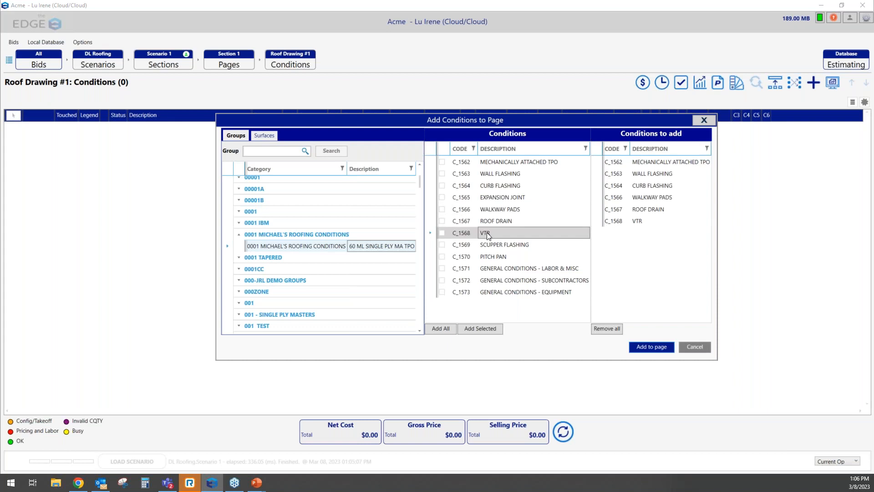
- Queue the General Conditions for Labor & Misc, Subcontractors and Equipment, and add all queued conditions to the page
double_click(517, 267)
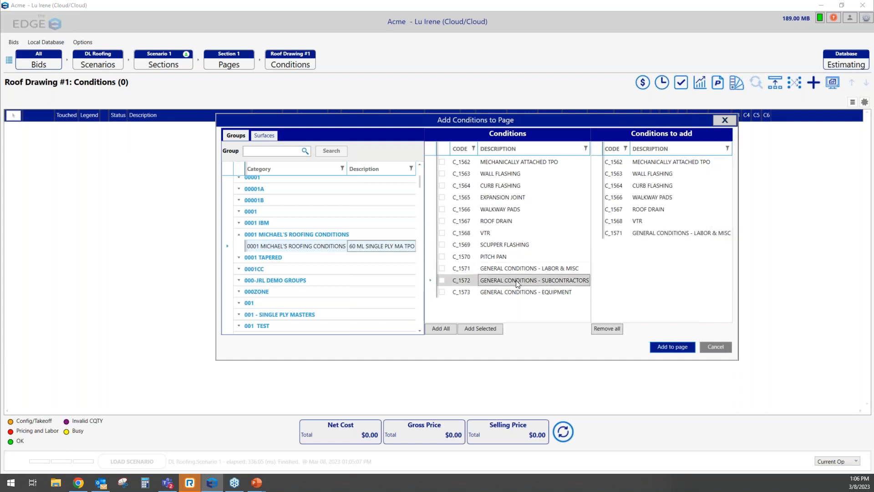
double_click(517, 282)
left_click(515, 291)
double_click(515, 291)
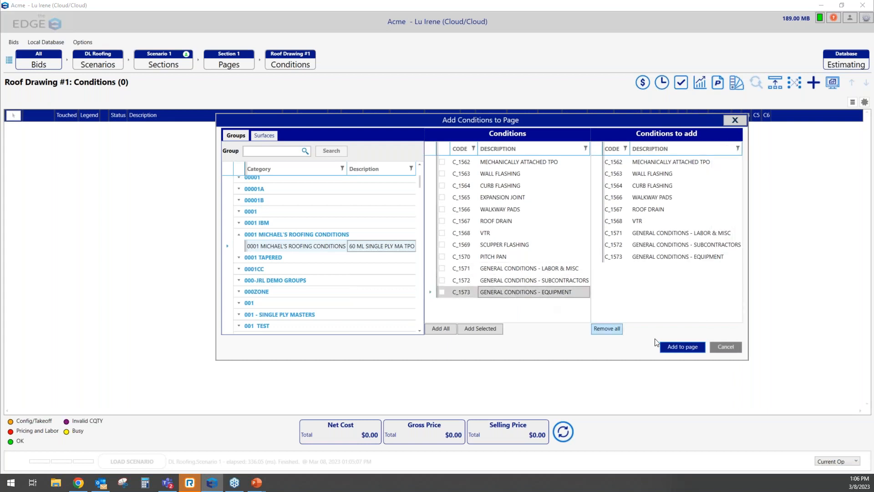
left_click(670, 346)
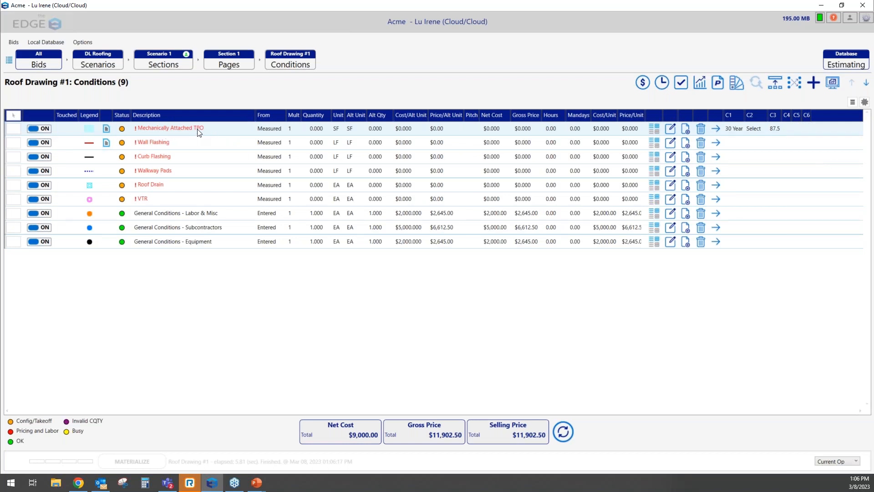
- Open the Mechanically Attached TPO properties and examine the Perim 2 settings and the available field roll types
double_click(225, 128)
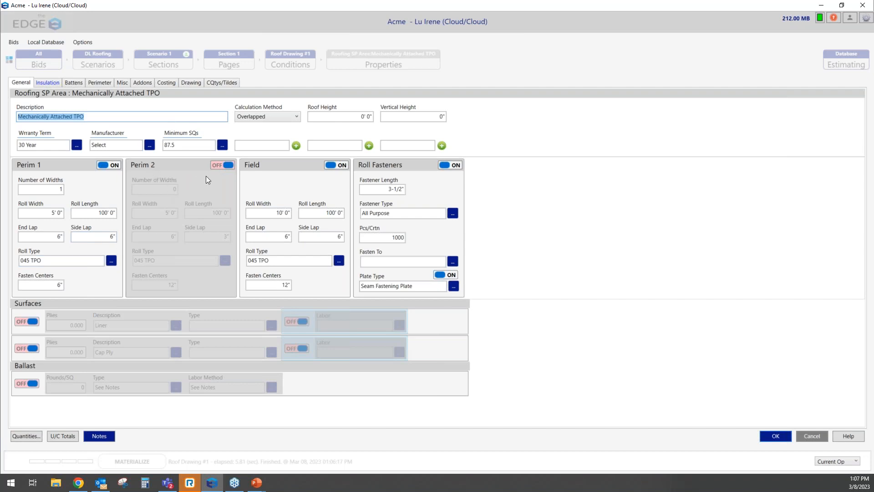
left_click(228, 164)
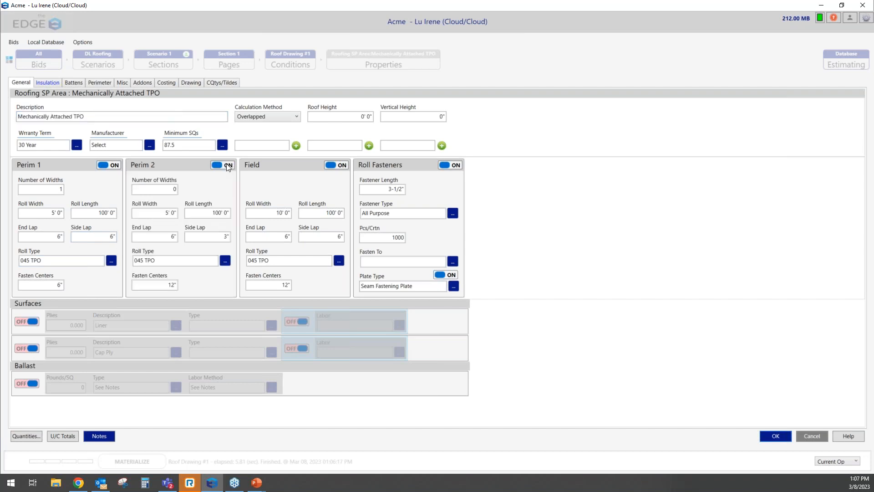
left_click(228, 165)
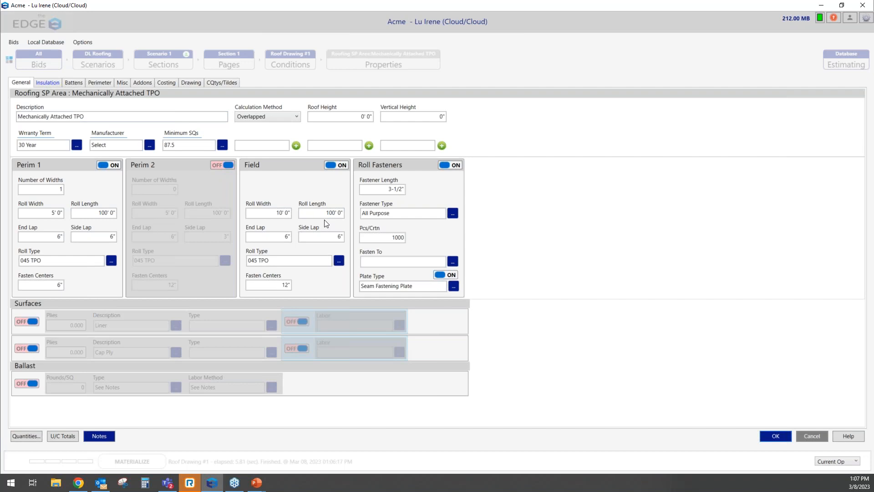
left_click(339, 260)
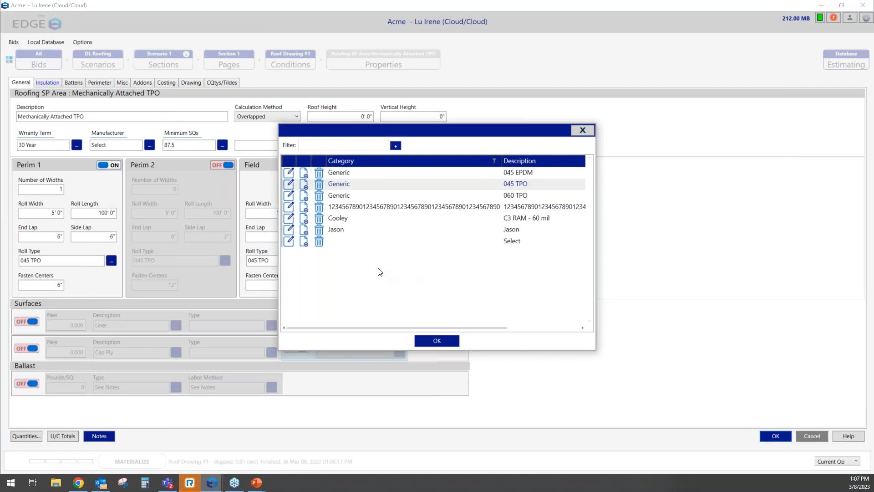
left_click(436, 341)
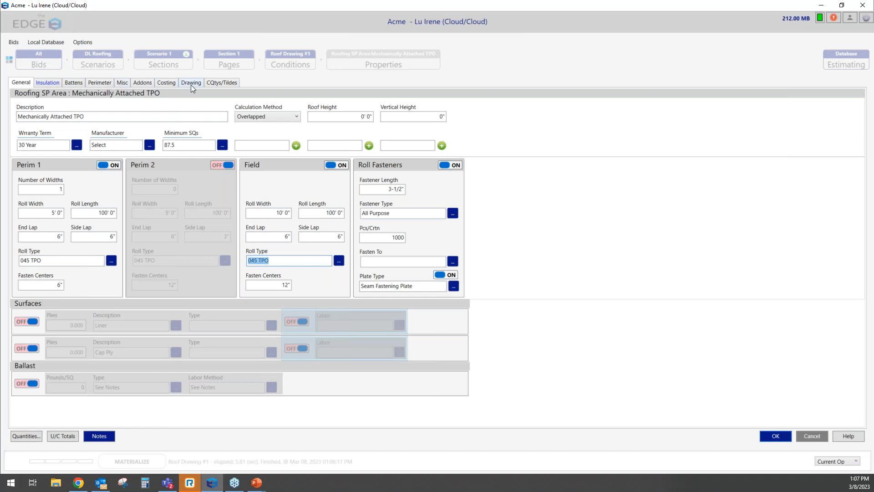
- For the Type A insulation, turn off the fasteners and turn on Asphalt/Adhesive with Cold Applied Adhesive
left_click(48, 82)
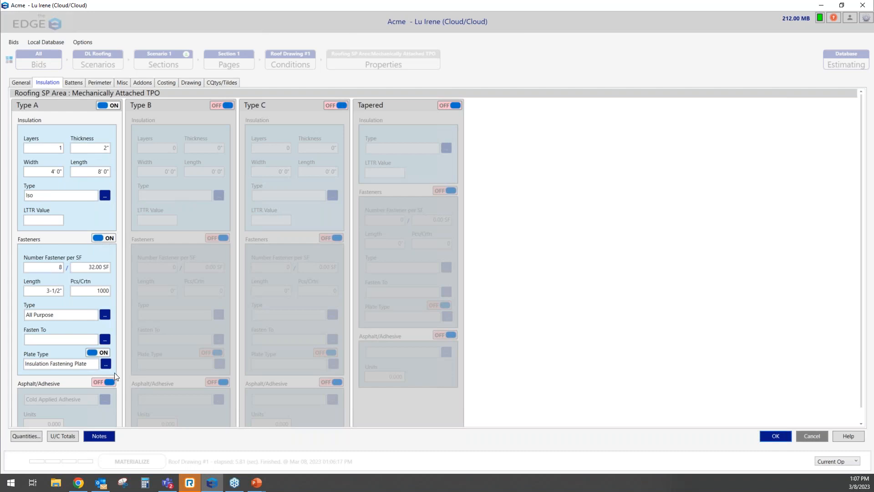
left_click(100, 238)
left_click(109, 382)
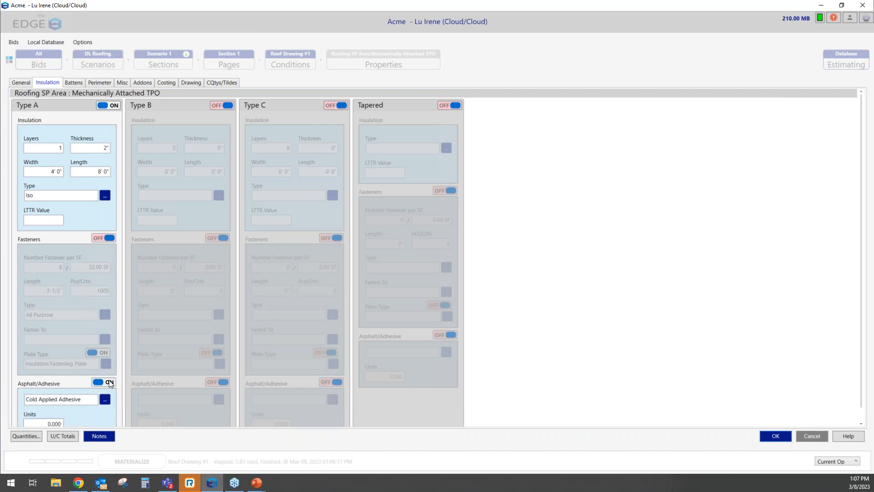
- Review the available adhesive types for the Type A insulation, and switch Asphalt/Adhesive off and the fasteners back on
scroll(113, 375, "down", 1)
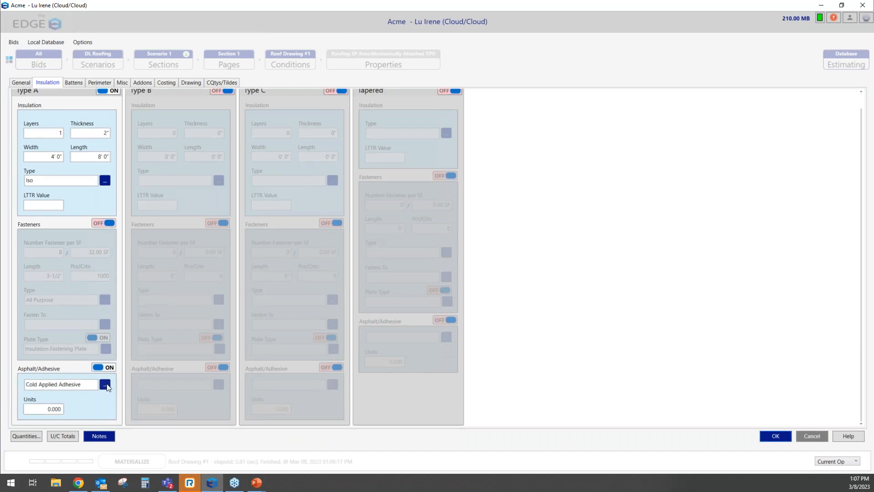
left_click(105, 385)
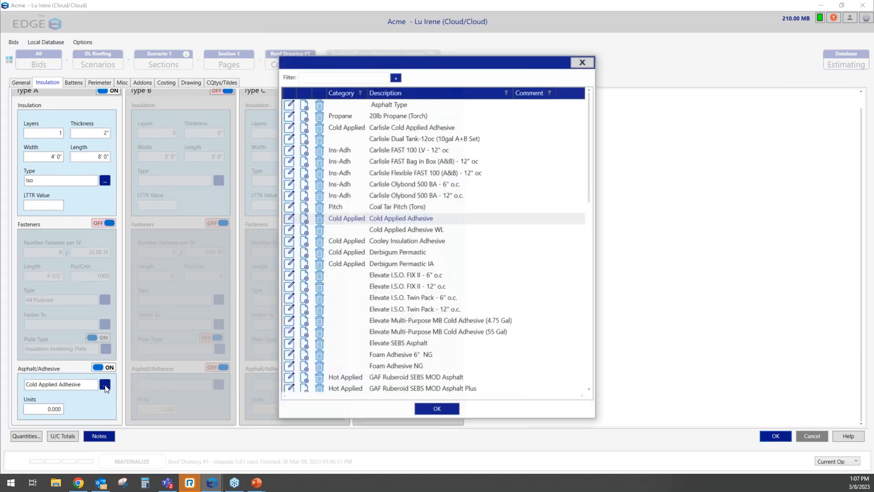
scroll(428, 285, "down", 3)
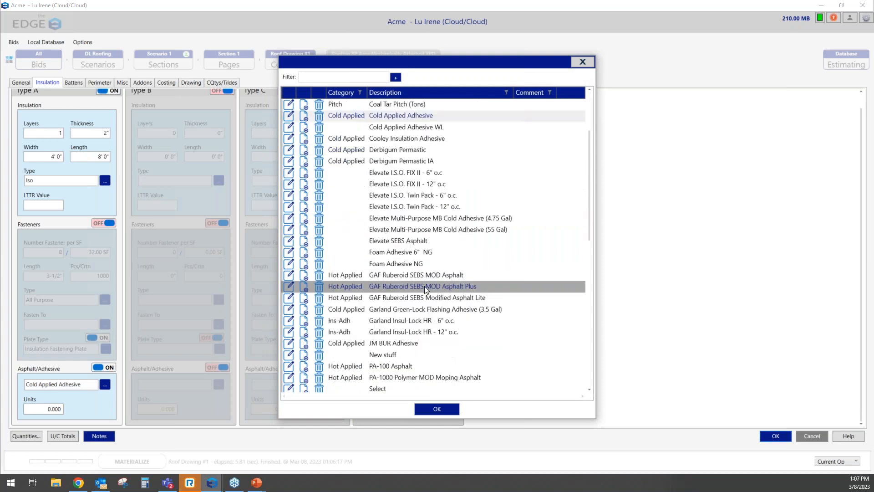
scroll(424, 287, "up", 3)
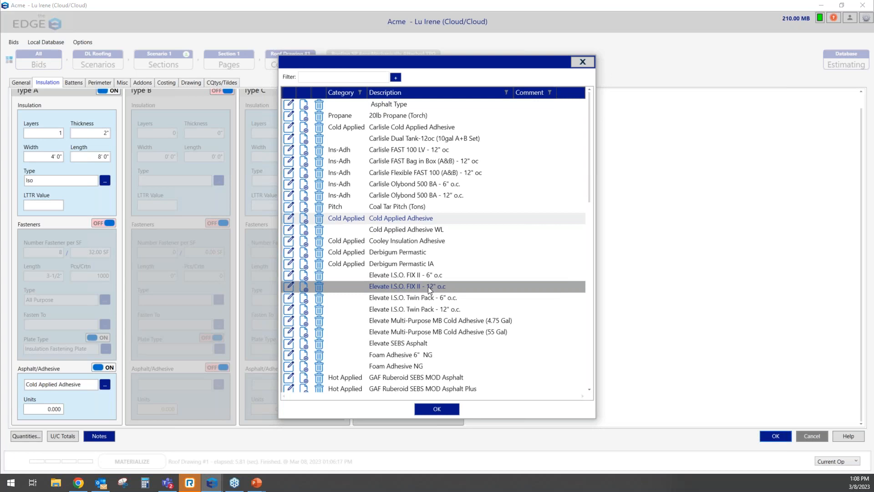
left_click(581, 64)
left_click(104, 368)
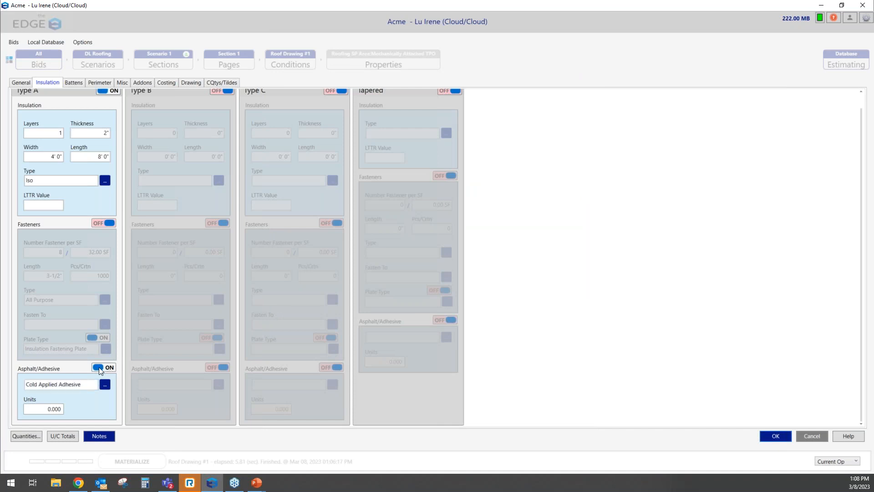
left_click(108, 223)
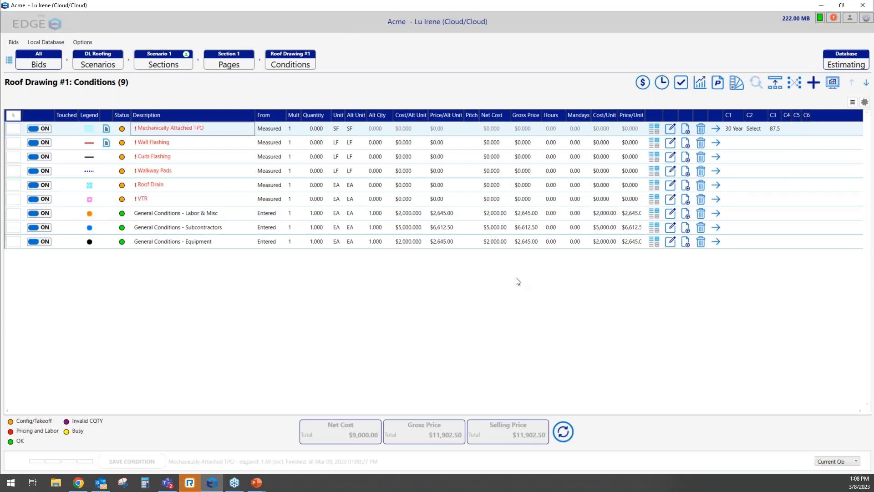
- Open the takeoff drawing of Roof Drawing #1 for the Mechanically Attached TPO condition in a maximized window
left_click(833, 82)
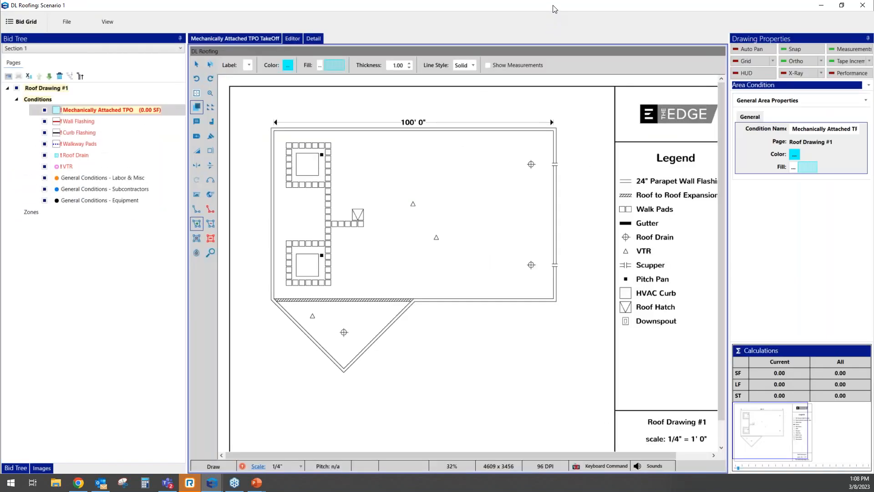
double_click(554, 8)
left_click_drag(543, 19, 475, 55)
left_click(765, 52)
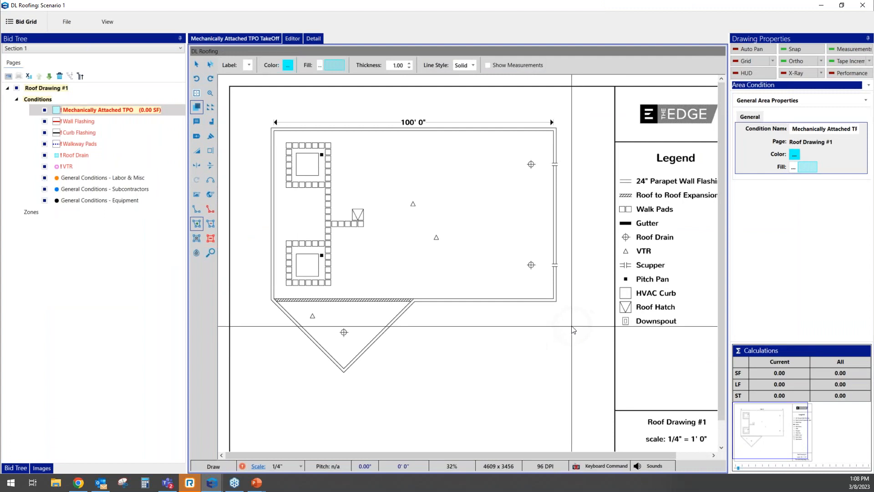
- Trace the Mechanically Attached TPO area over the rectangular main roof, about 99' 10-1/2" by 59' 9"
left_click(275, 133)
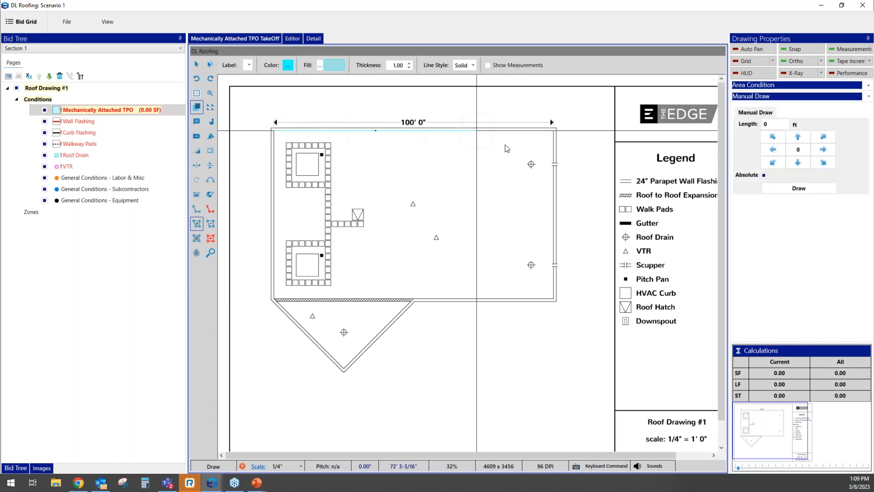
left_click(553, 133)
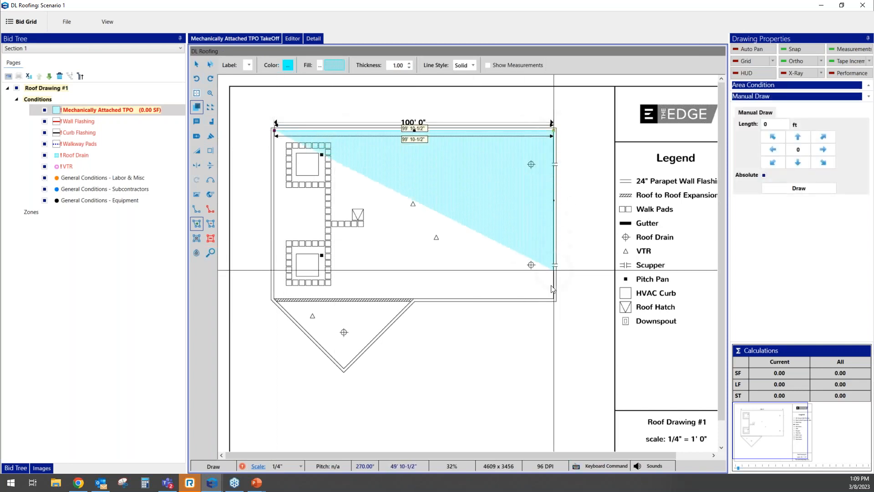
left_click(554, 299)
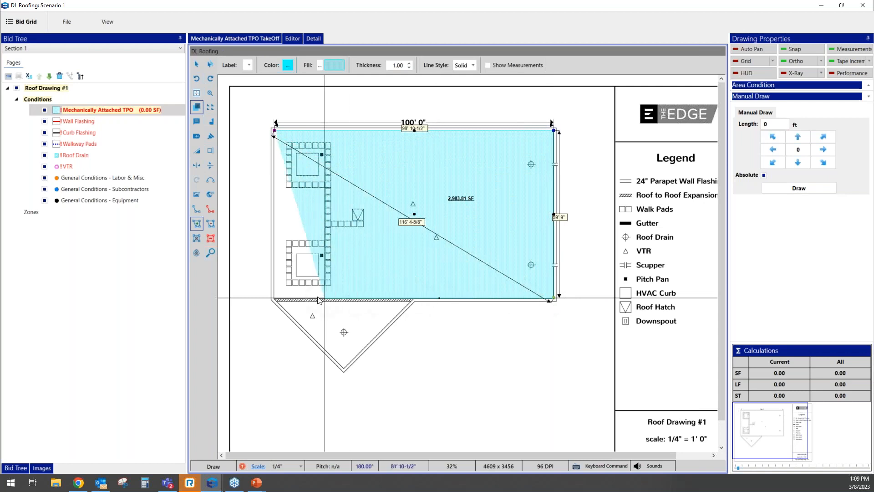
left_click(274, 299)
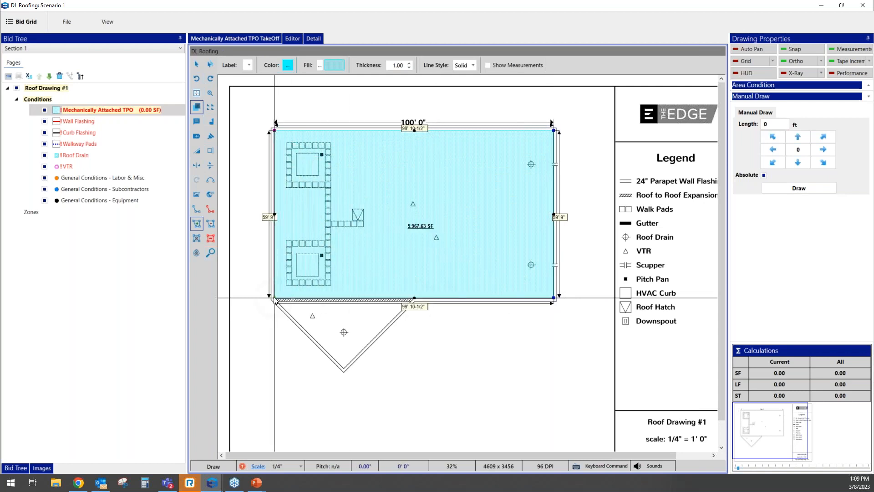
right_click(274, 299)
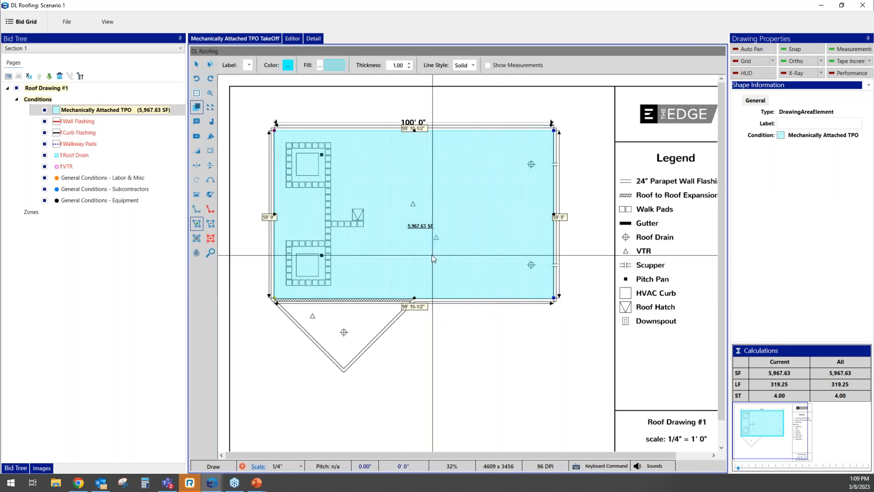
- Draw a Wall Flashing line about 102' long along the upper parapet of the main roof
left_click(89, 122)
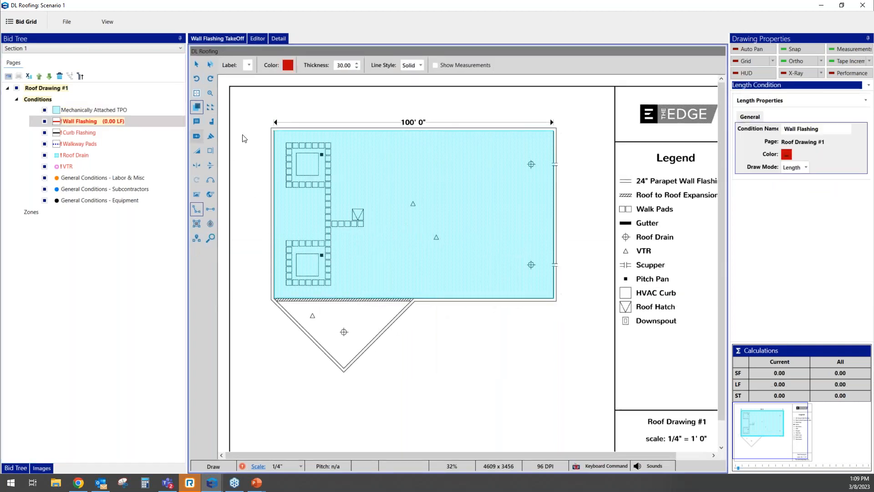
left_click(273, 131)
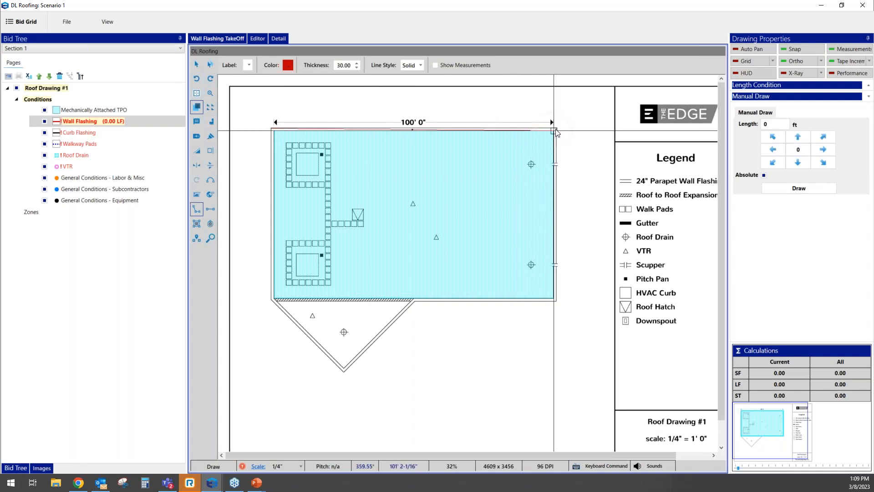
left_click(555, 130)
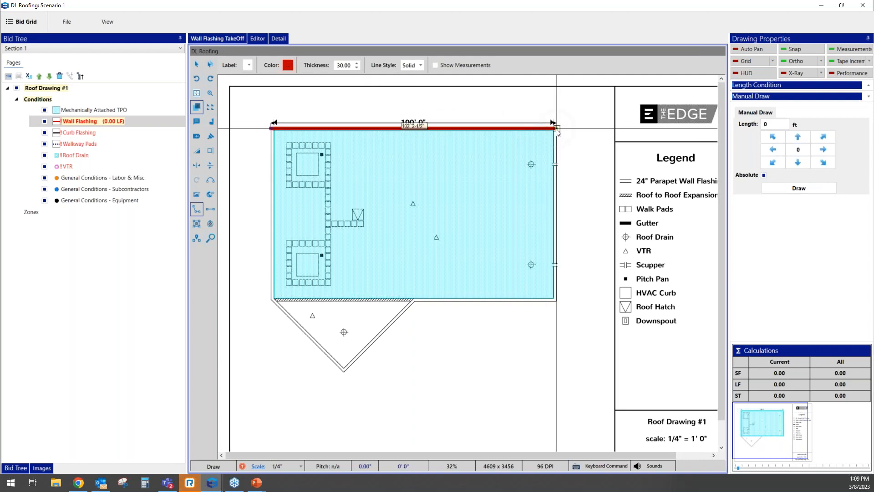
right_click(556, 129)
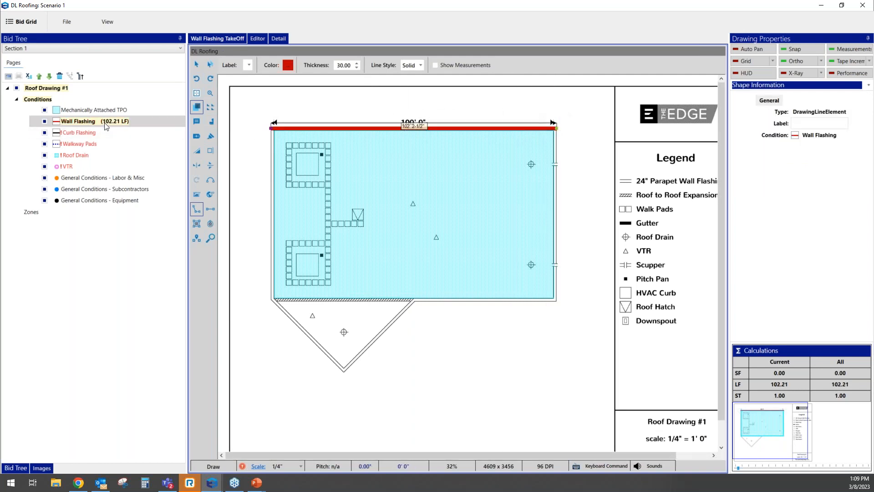
- Trace Curb Flashing around the upper HVAC curb, about 7' 9" by 7' 11", and duplicate it onto the lower HVAC curb
left_click(80, 133)
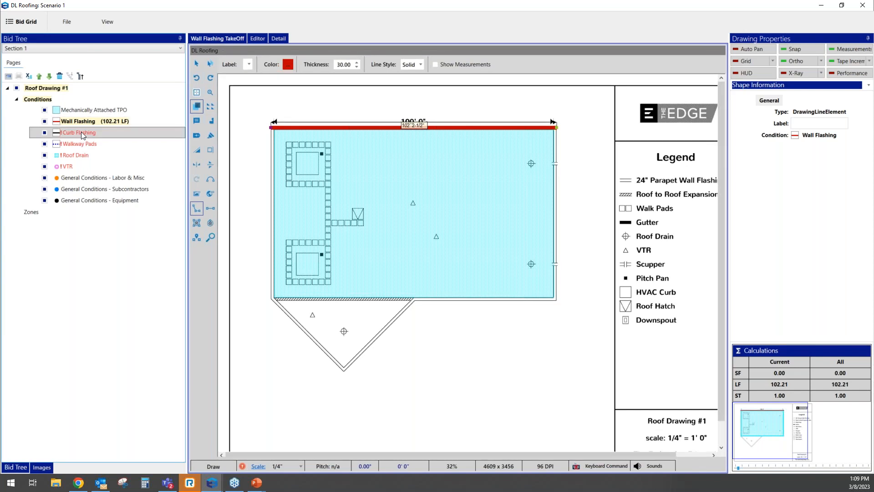
left_click(296, 153)
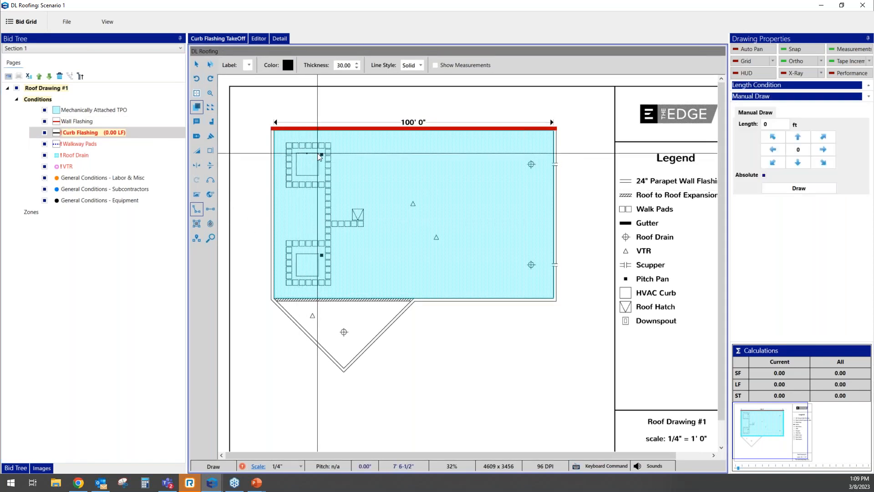
left_click(318, 174)
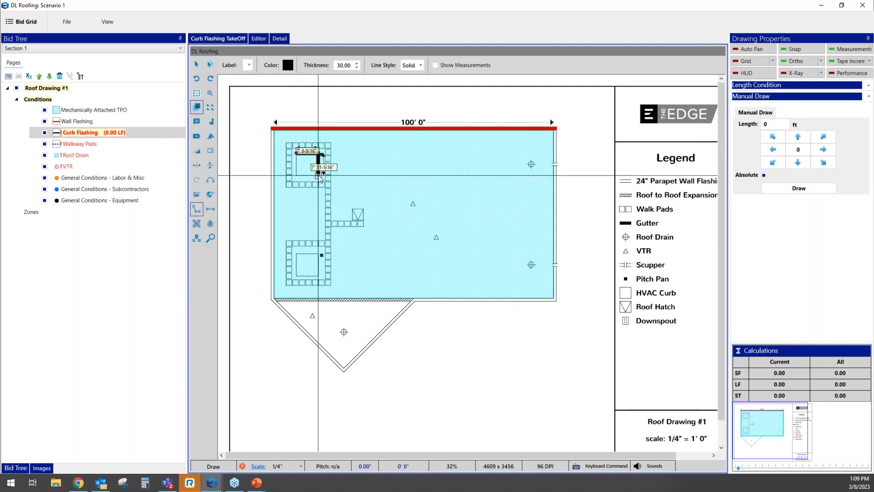
left_click(297, 174)
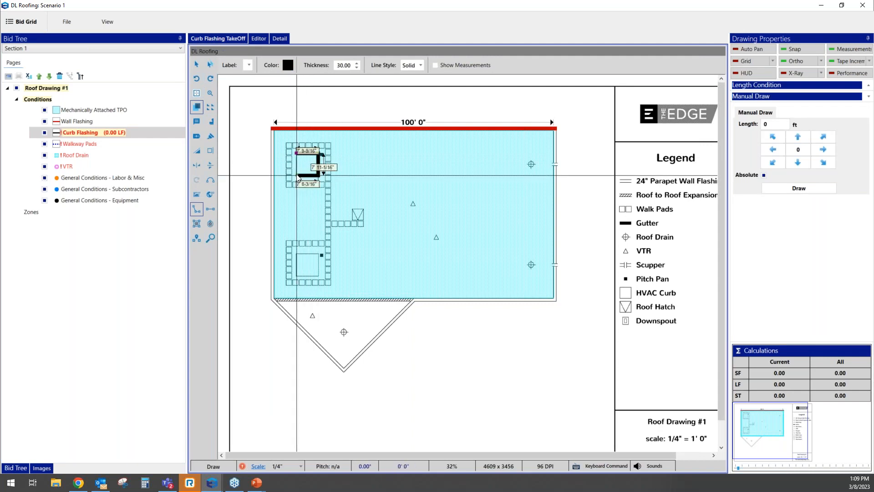
left_click(296, 154)
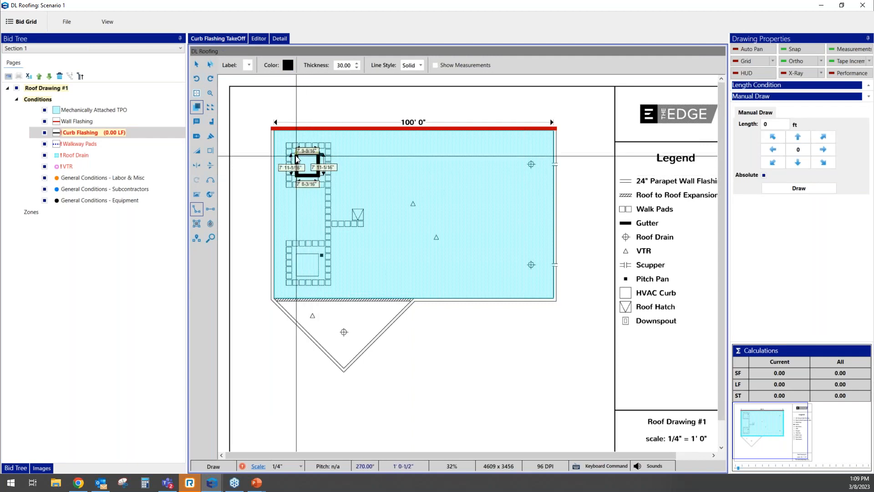
right_click(296, 156)
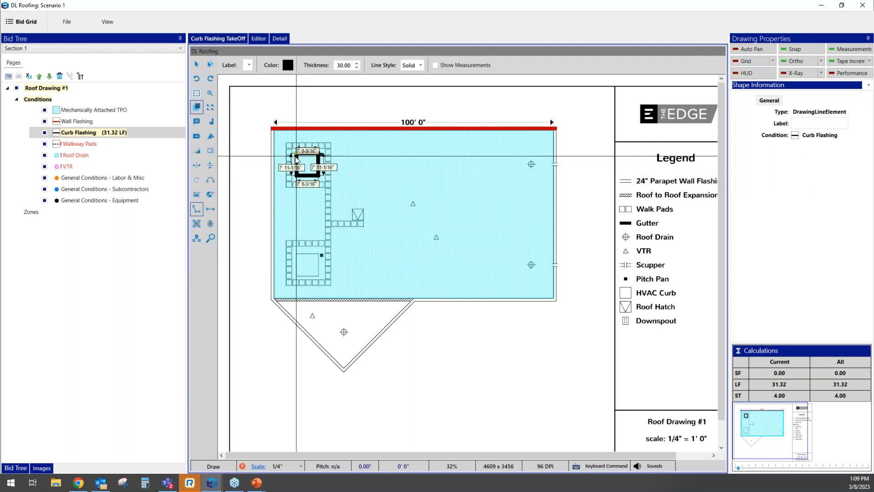
left_click(212, 106)
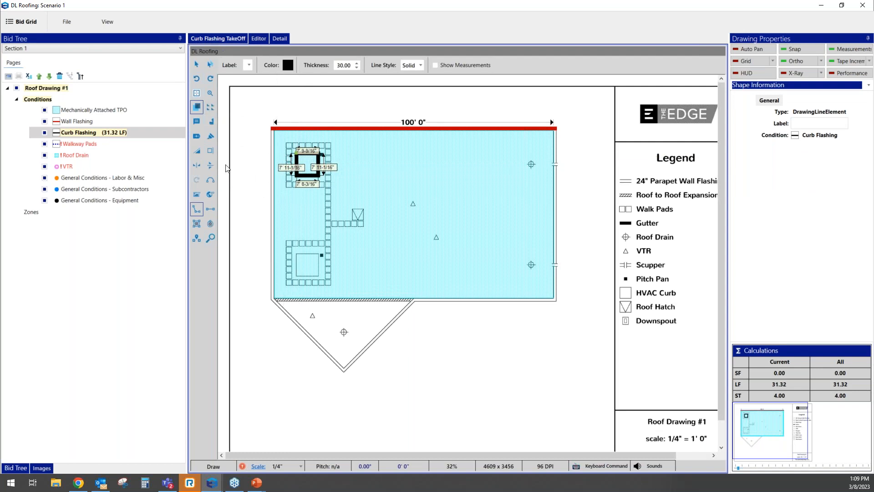
left_click(289, 255)
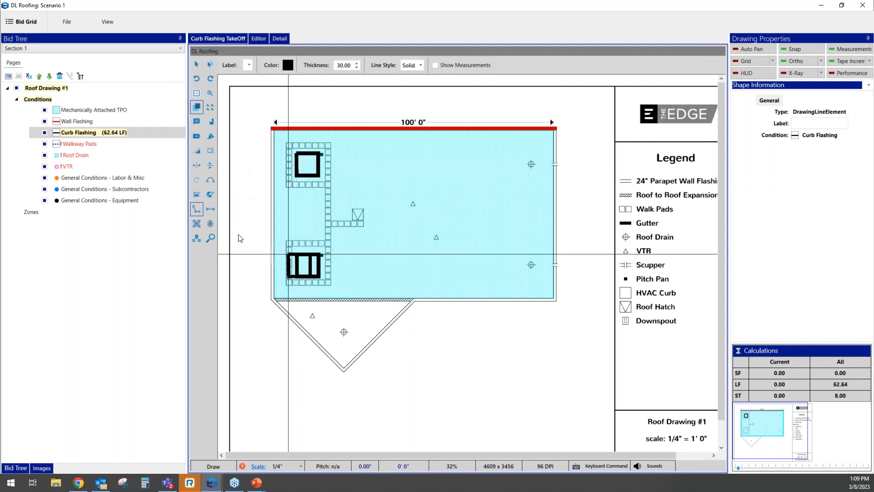
- Trace the Walkway Pads around both HVAC curbs and along the path connecting them, about 134 LF in total
left_click(82, 143)
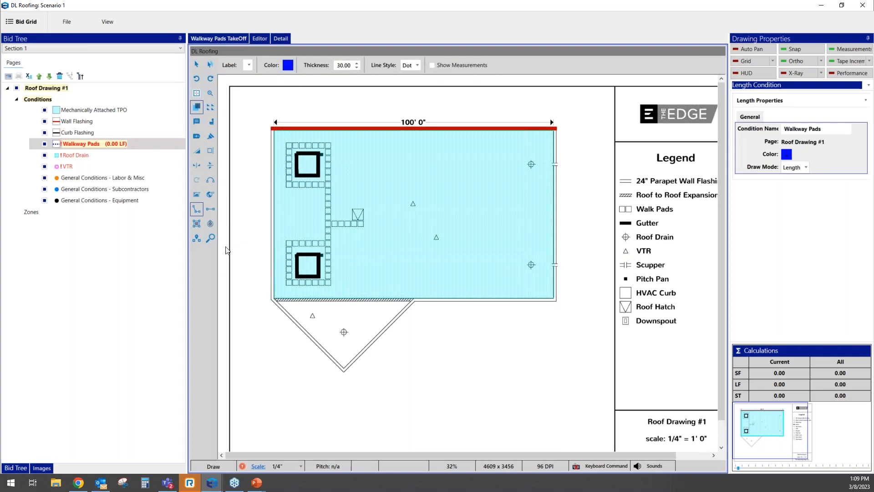
left_click(325, 242)
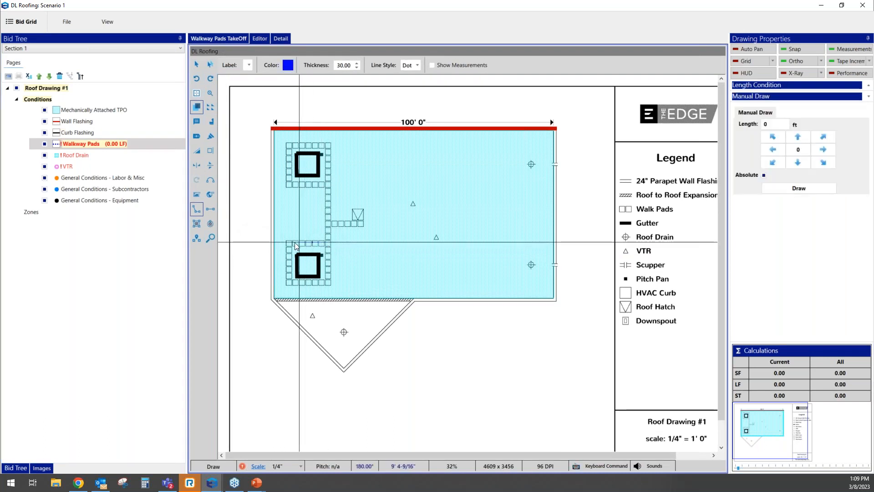
left_click(289, 242)
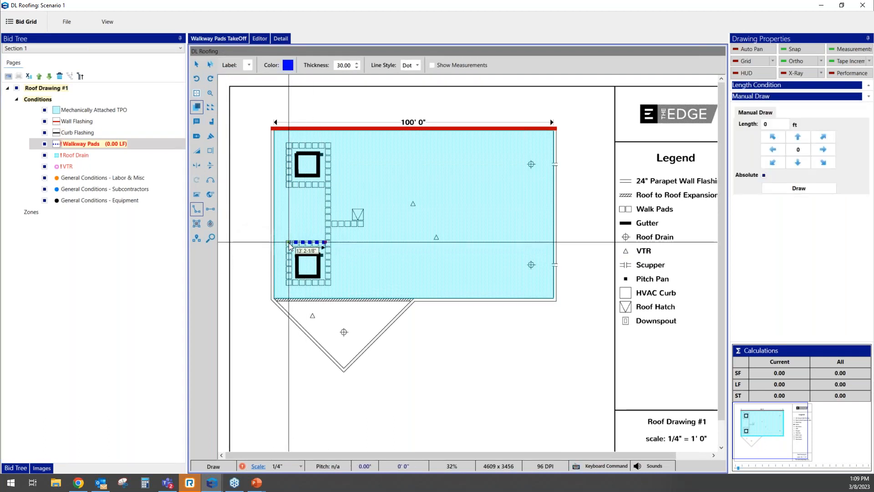
left_click(289, 282)
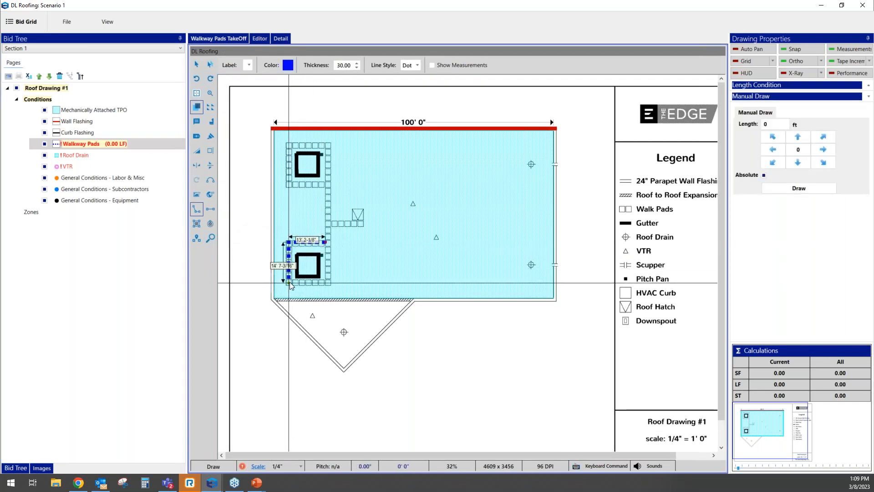
left_click(329, 281)
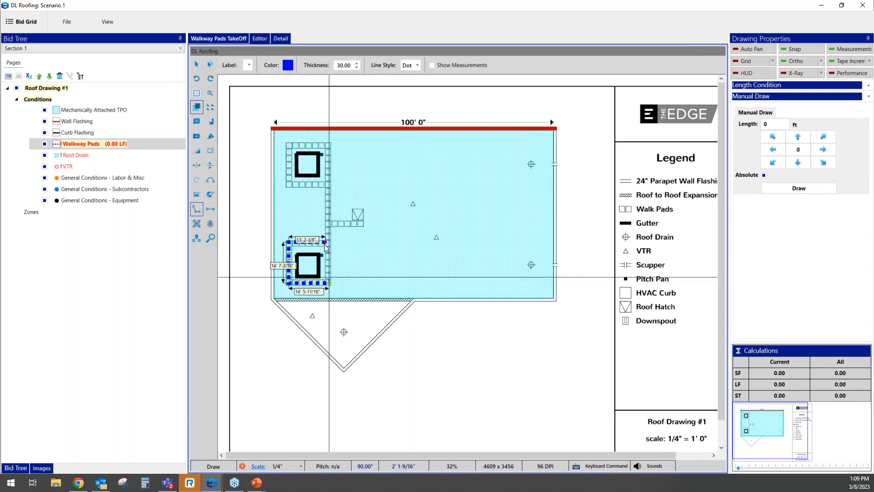
left_click(329, 144)
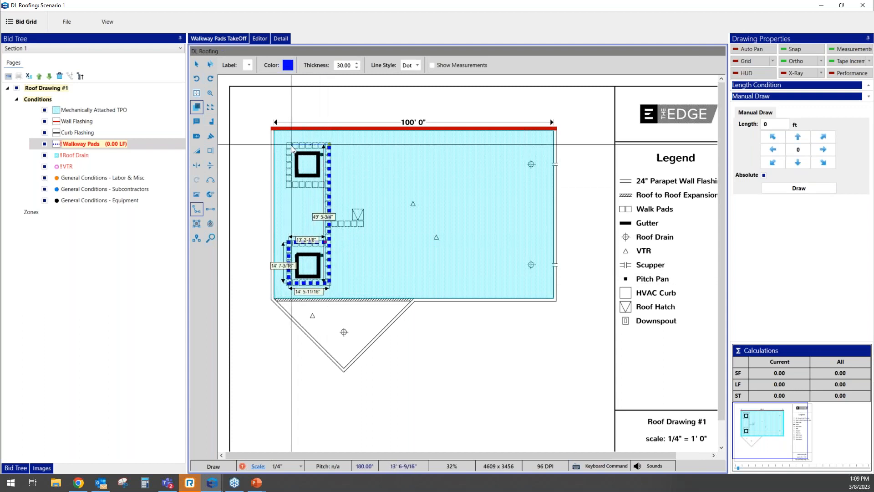
left_click(288, 144)
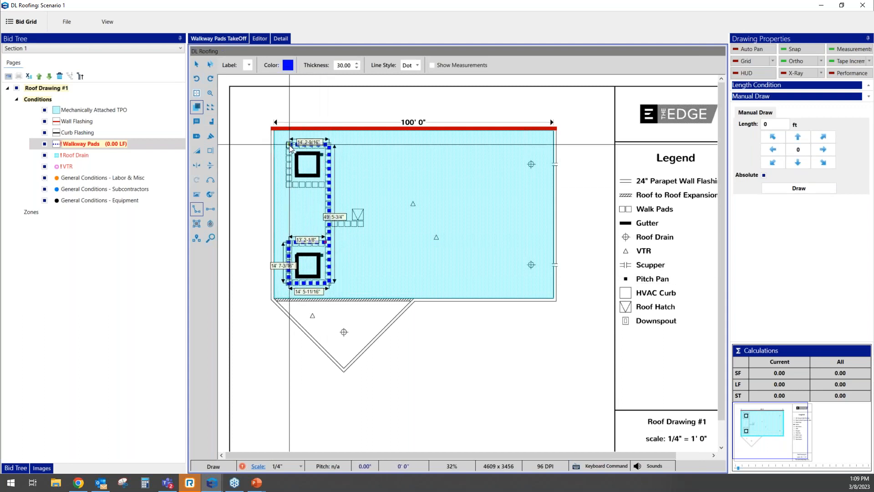
left_click(288, 184)
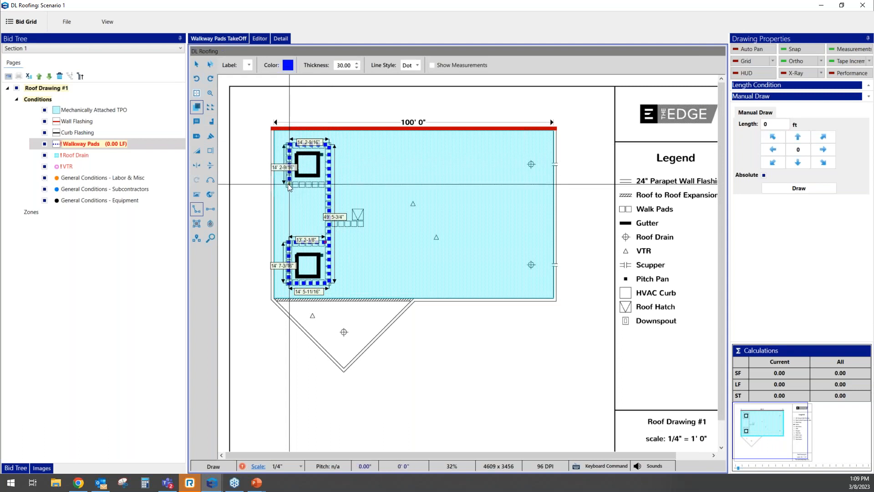
left_click(328, 187)
right_click(326, 185)
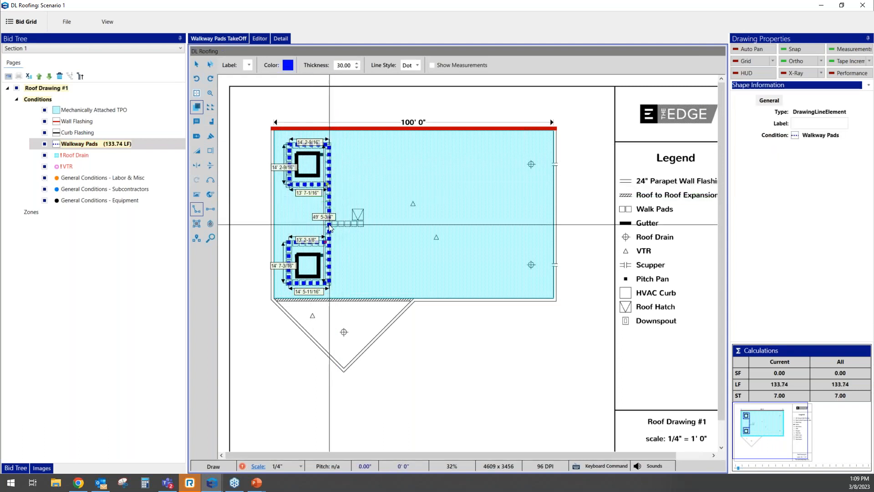
- Draw a Walkway Pads line about 11' 2-1/2" long from the path between the HVAC curbs to the roof hatch
left_click(331, 225)
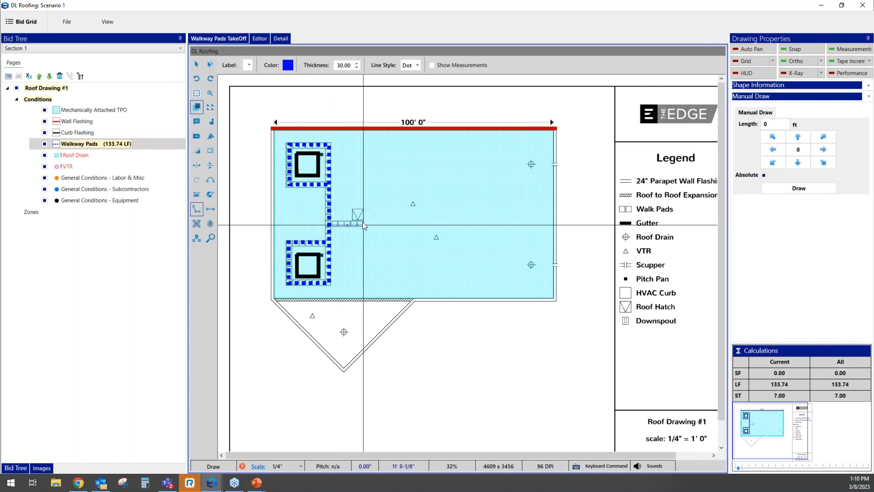
right_click(361, 225)
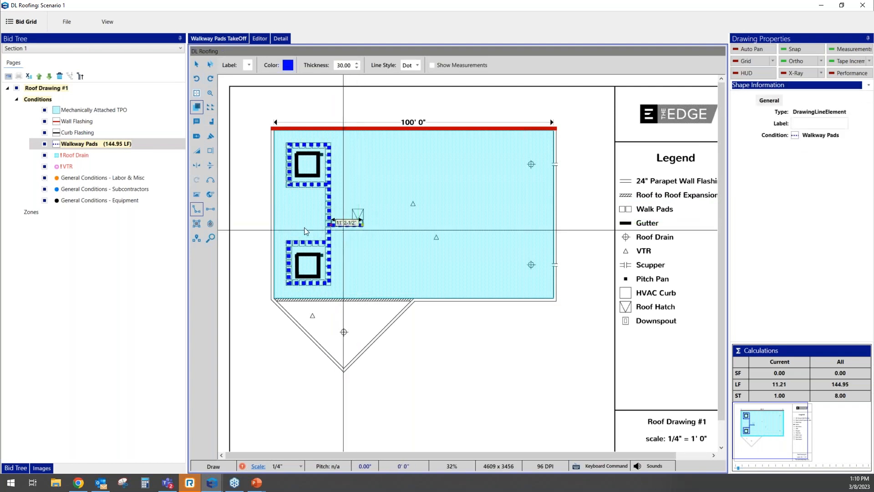
- Place Roof Drain counts on the two drain symbols near the right edge of the main roof
left_click(77, 155)
left_click(530, 163)
double_click(530, 264)
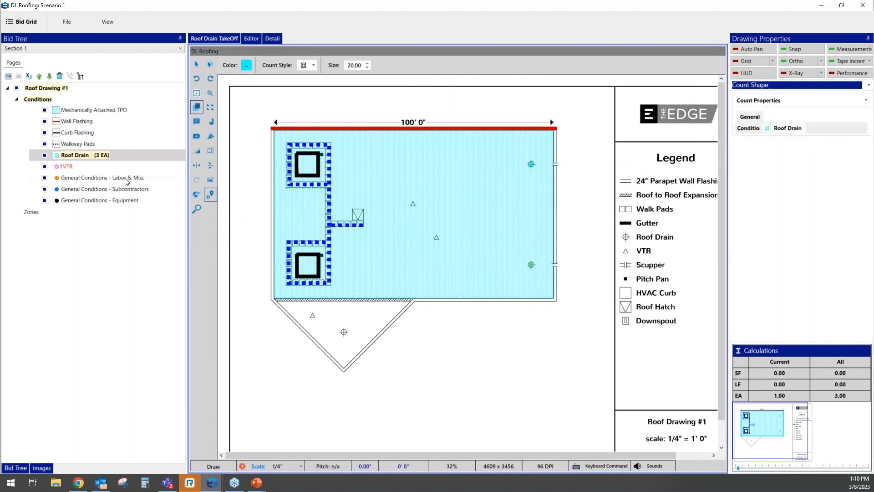
- Place VTR counts on the two vent symbols in the middle of the main roof
left_click(67, 167)
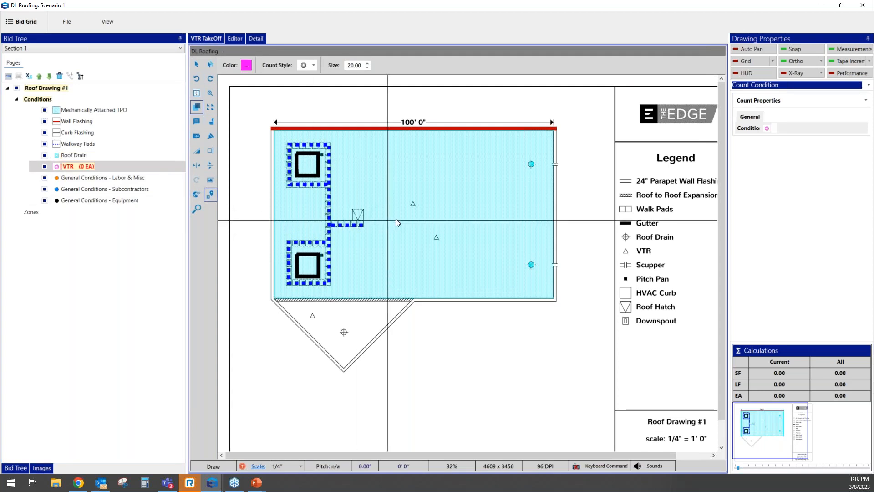
left_click(412, 204)
left_click(435, 237)
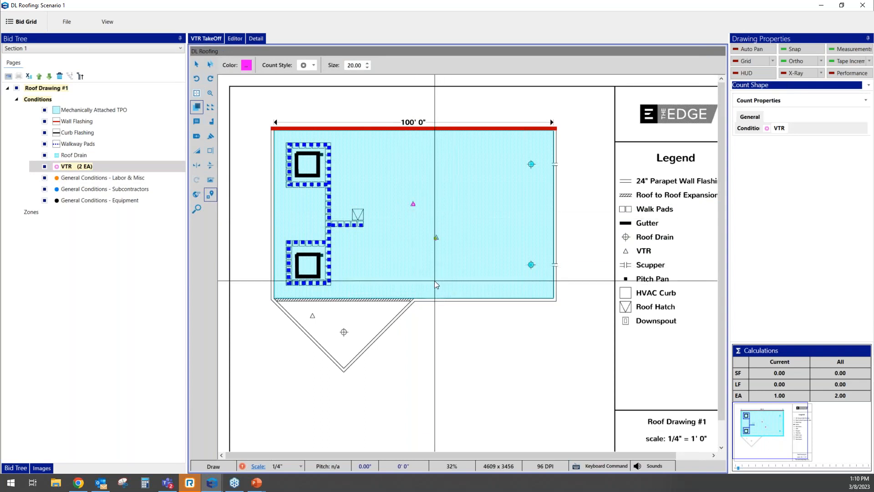
- Switch to the bid window, open the scenario's material pricing, and select the 2" Iso, Insulation Fastening Plate and Seam Fastening Plate items
left_click(97, 145)
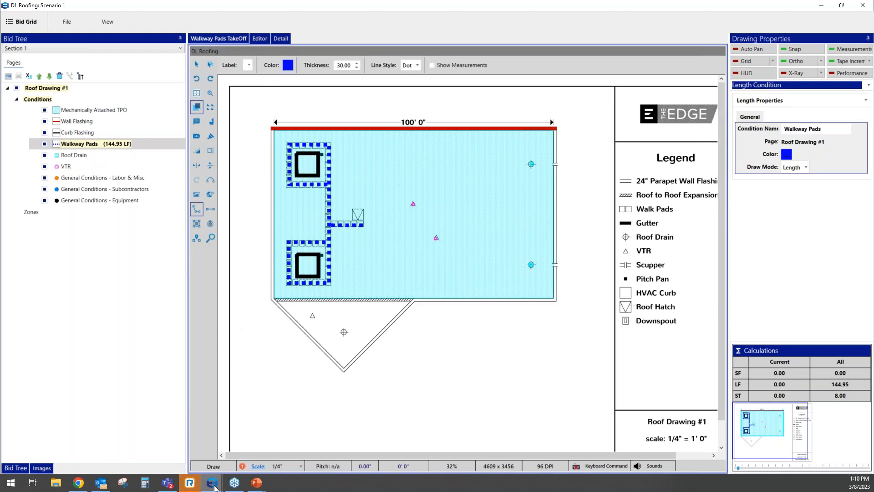
mouse_move(212, 485)
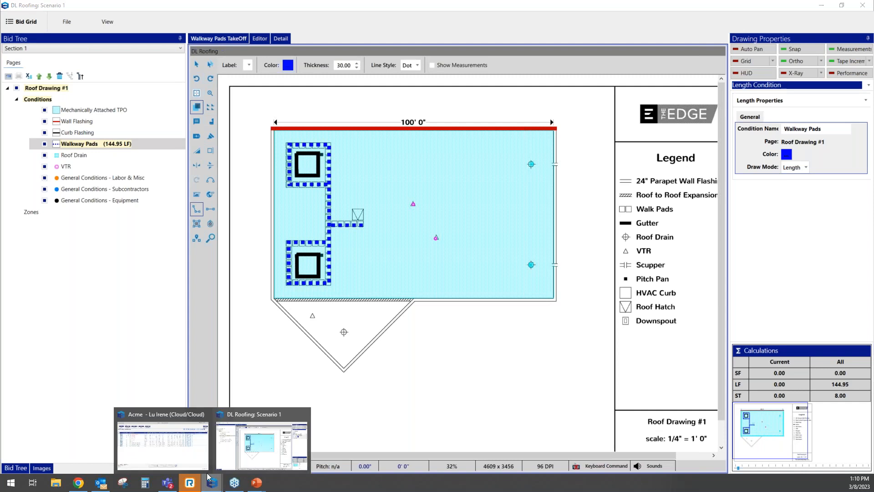
left_click(193, 454)
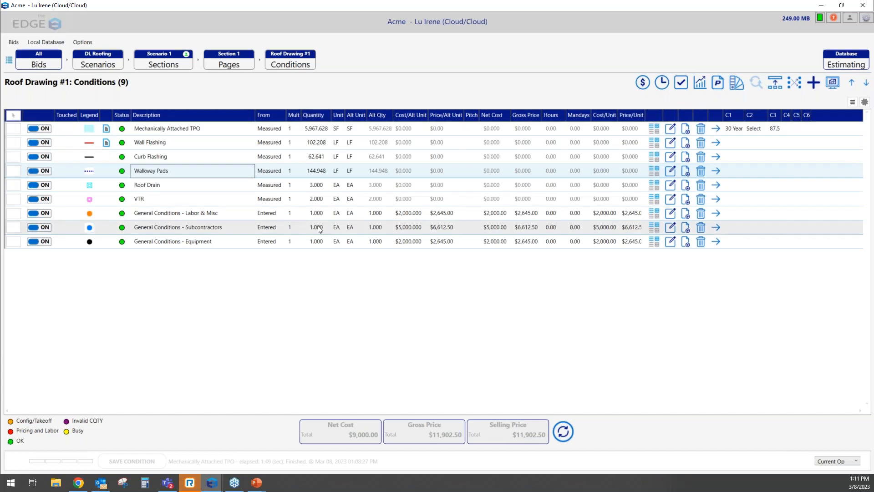
left_click(640, 84)
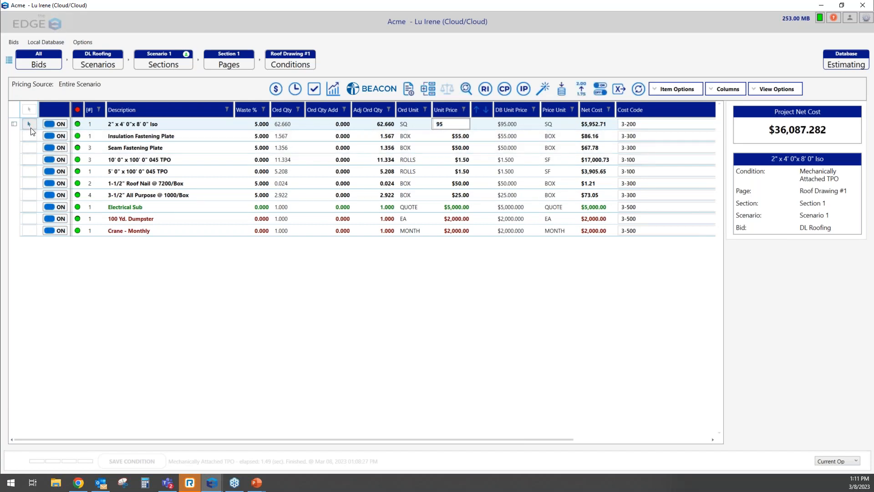
key("Down")
key("Down")
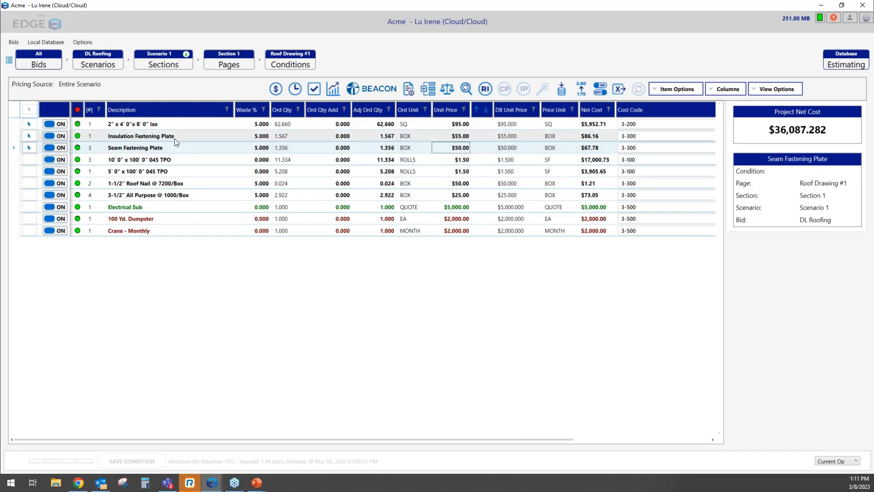
- Start a vendor quote request for the three selected materials and try out vendor selections, leaving the request unsent
left_click(408, 89)
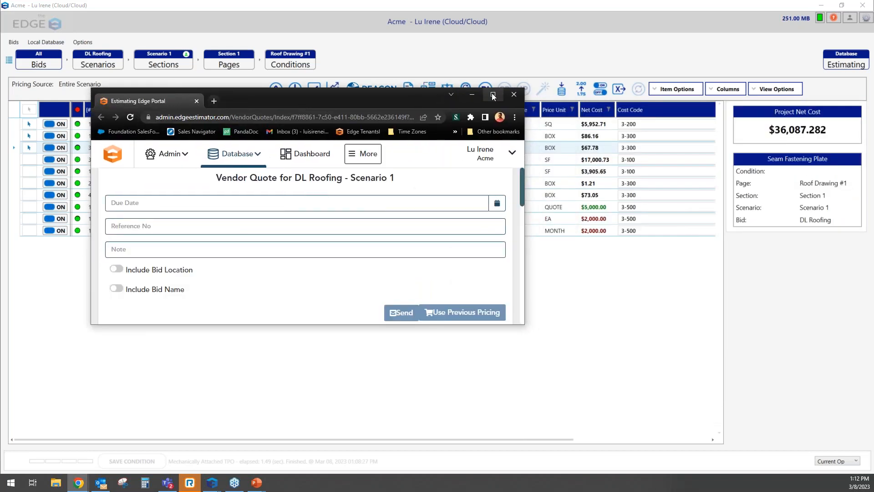
left_click(493, 95)
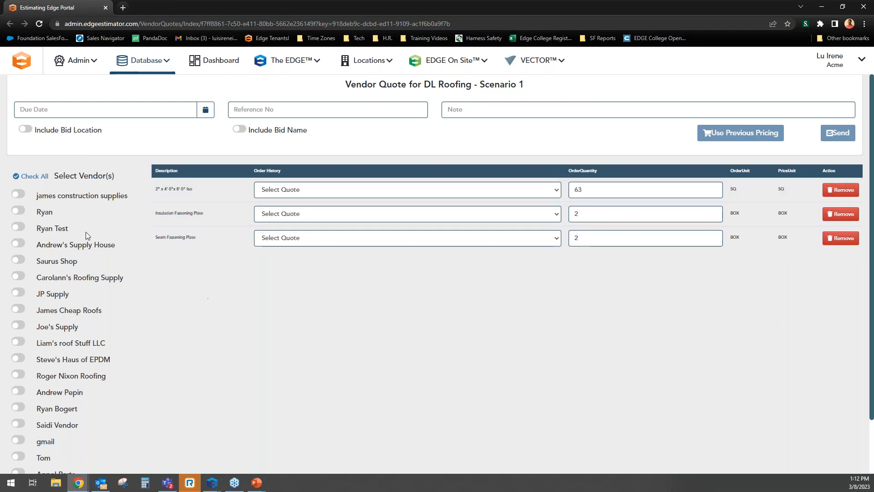
left_click(18, 196)
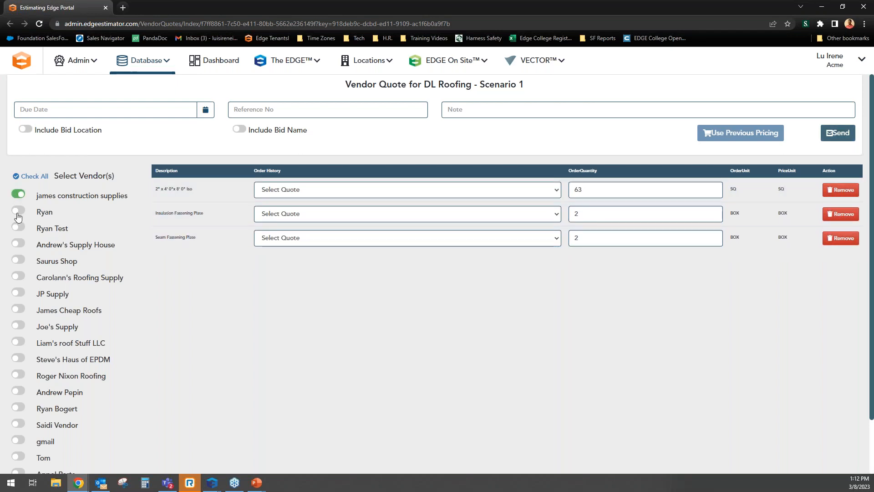
left_click(19, 229)
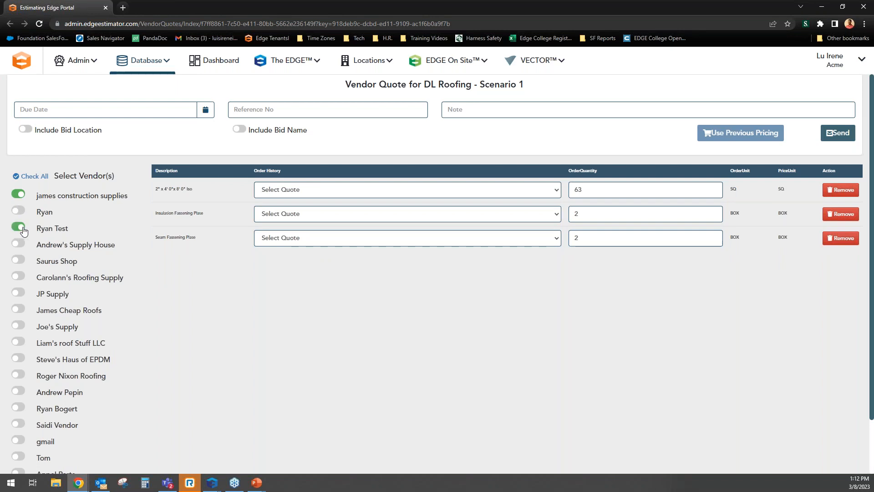
left_click(19, 229)
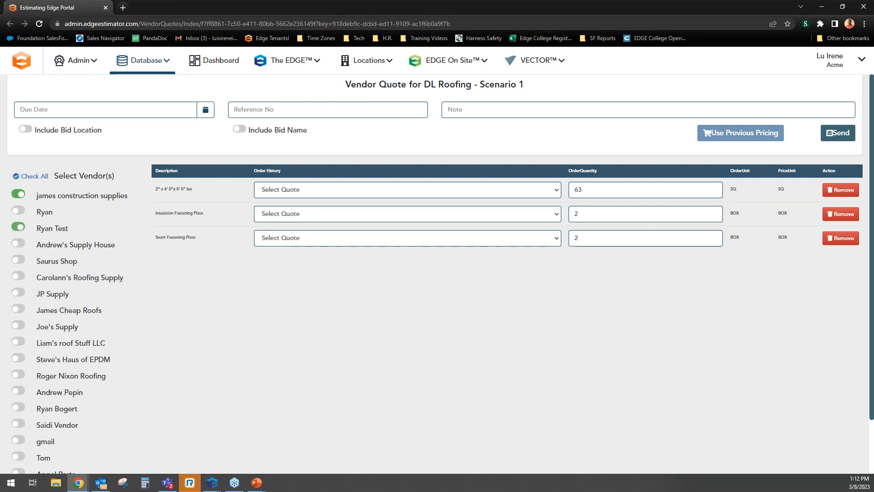
left_click(19, 196)
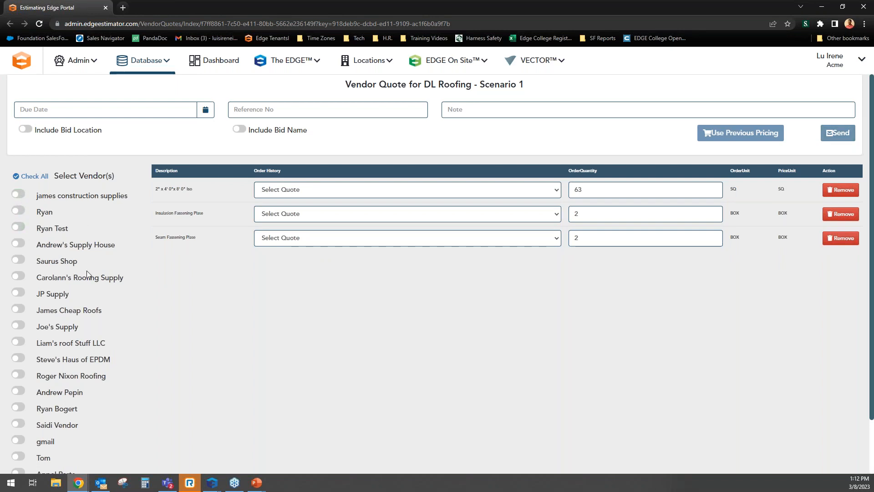
double_click(304, 8)
left_click_drag(342, 21, 873, 205)
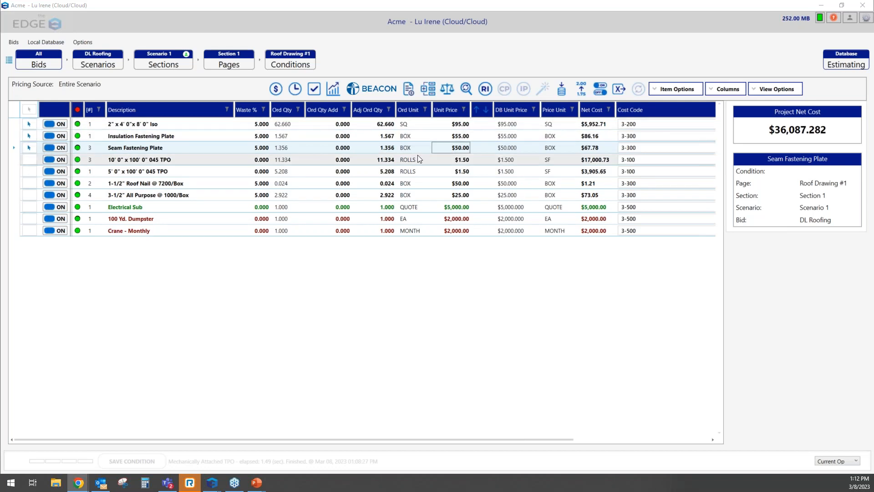
- Try out sending the Price field of the selected materials to the database, then dismiss the dialog
left_click(567, 91)
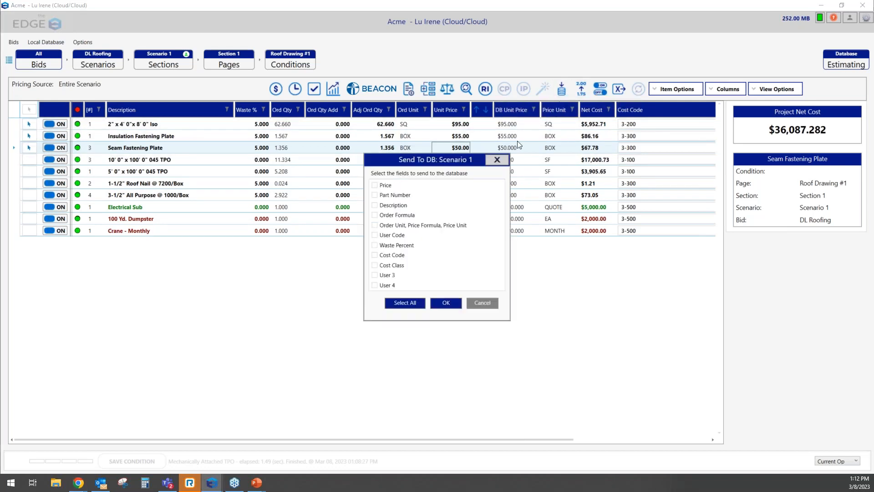
left_click(375, 185)
left_click(497, 159)
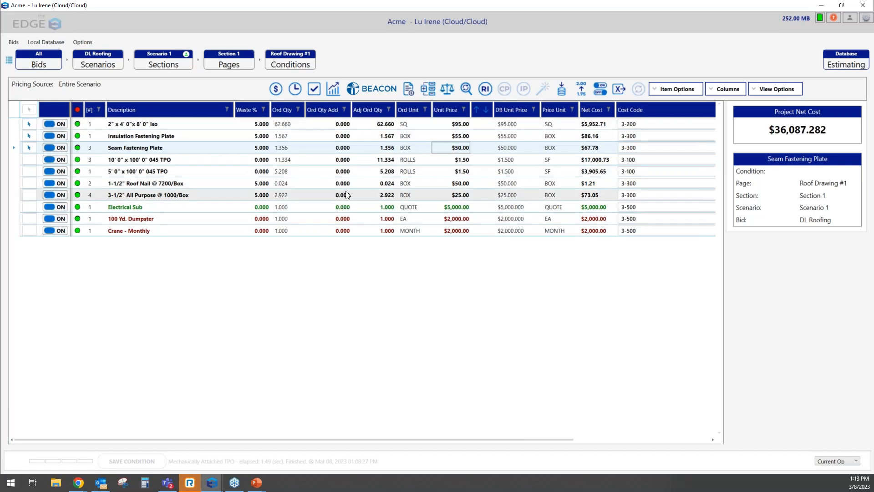
- Raise the unit price of the three selected materials with a Mark Up Percentage of 6
left_click(465, 87)
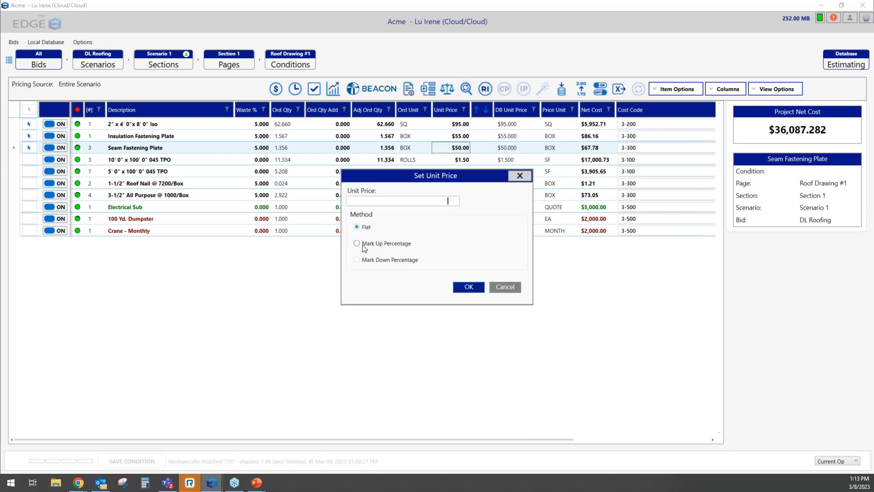
left_click(357, 243)
left_click(393, 203)
type("6")
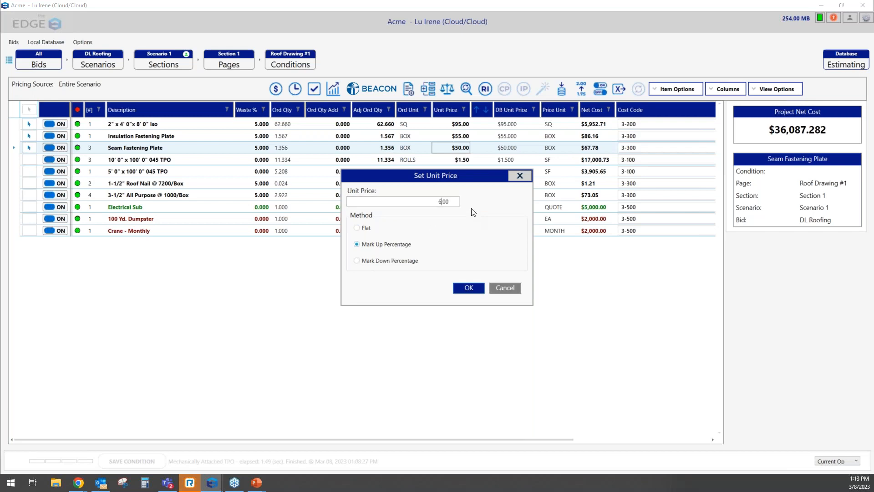
left_click(462, 288)
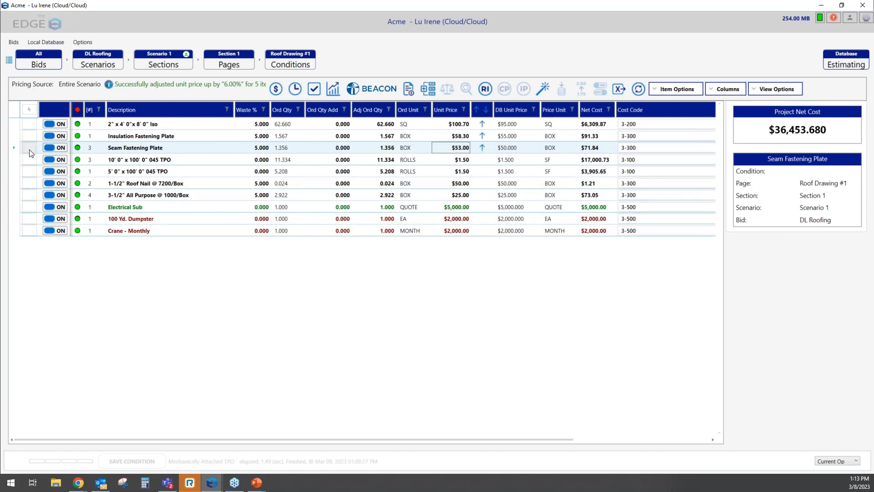
- Reselect the 2" Iso and both fastening plate items, and examine the Cost Code and Cost Class columns
left_click(34, 135)
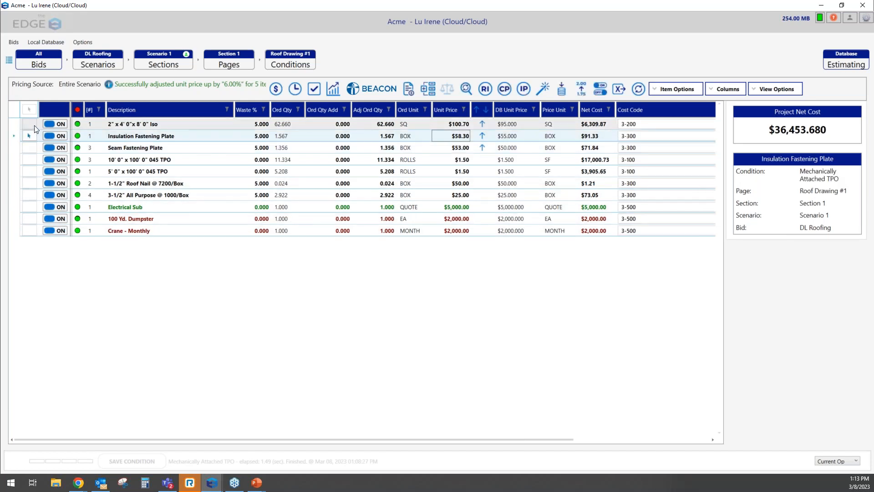
left_click(34, 125)
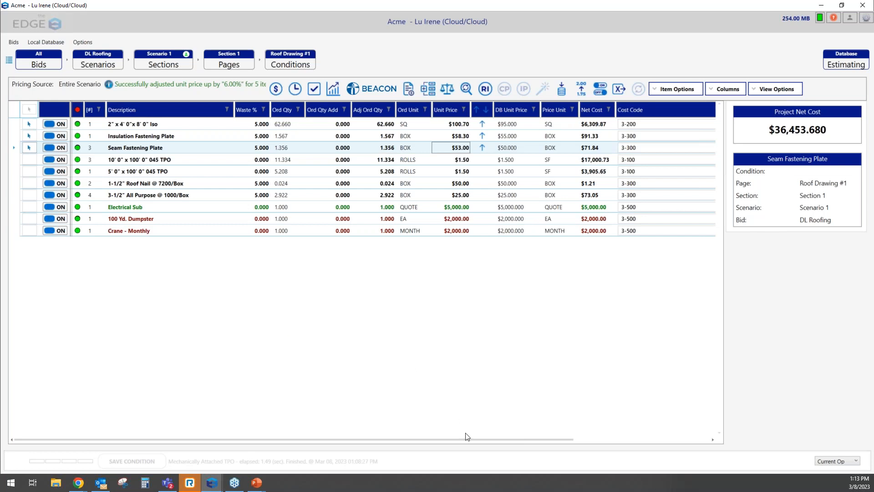
left_click_drag(450, 444, 590, 441)
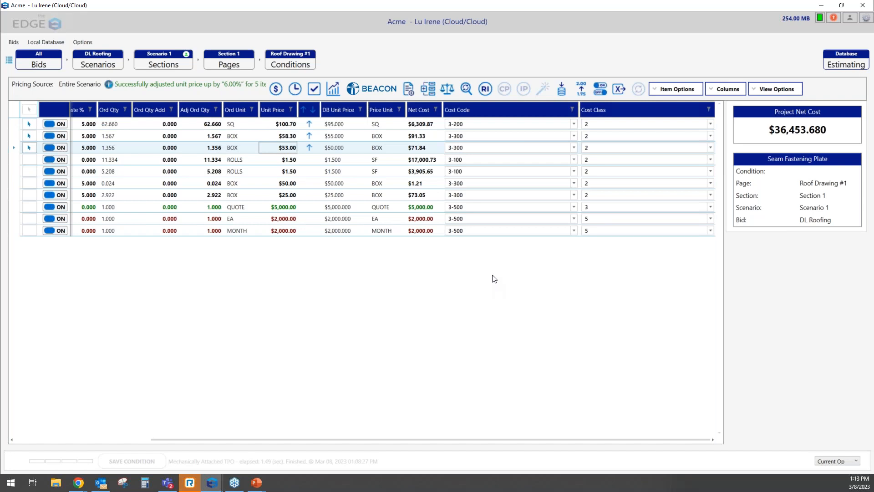
- Examine the additional item fields for Cost Code and Cost Class in the Program Features preferences
left_click(81, 43)
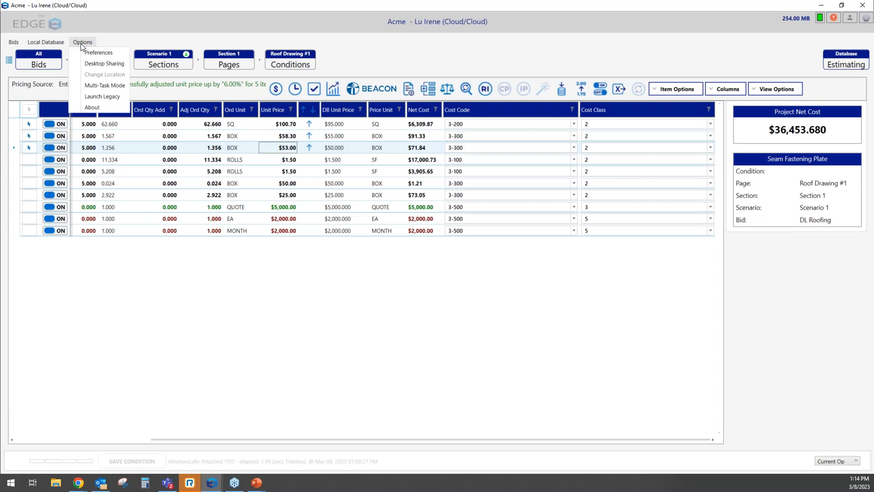
left_click(102, 54)
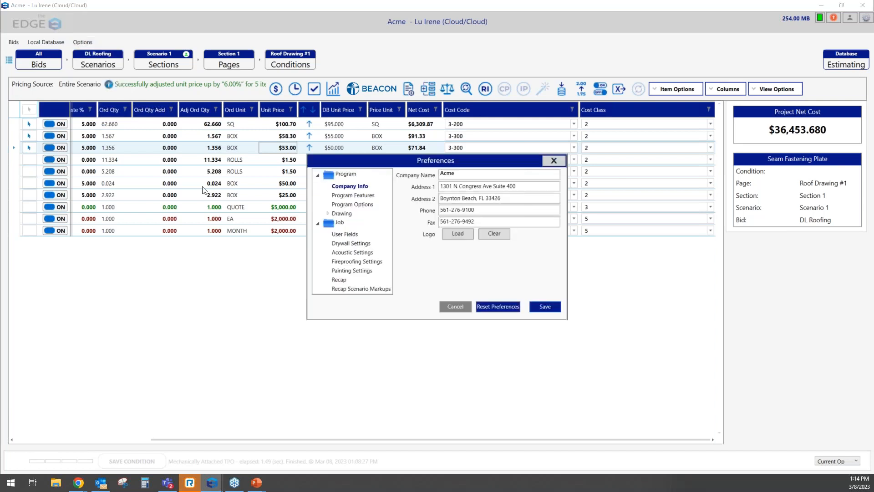
left_click(365, 197)
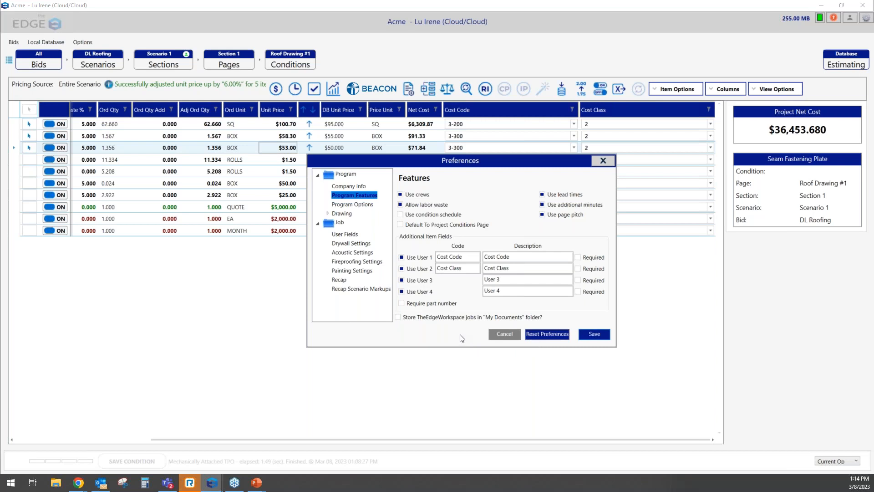
left_click(602, 160)
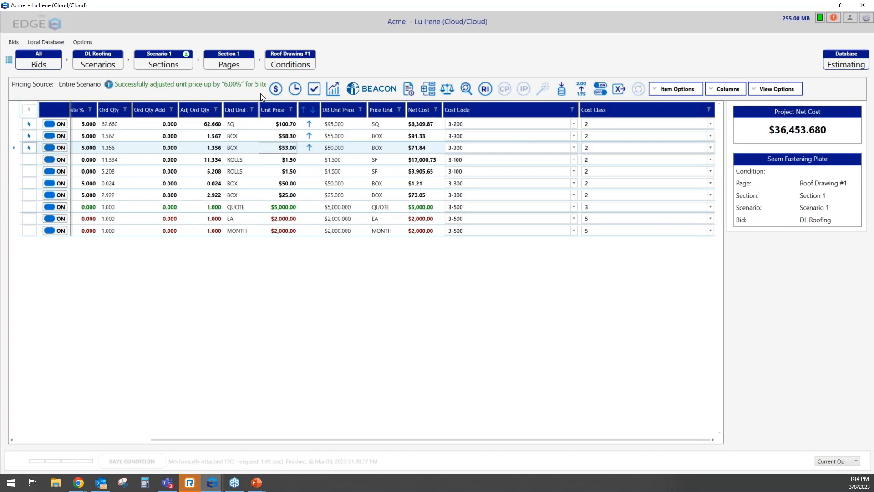
- Open the scenario's labor pricing and examine its production, Cost Code and Cost Class columns
left_click(294, 89)
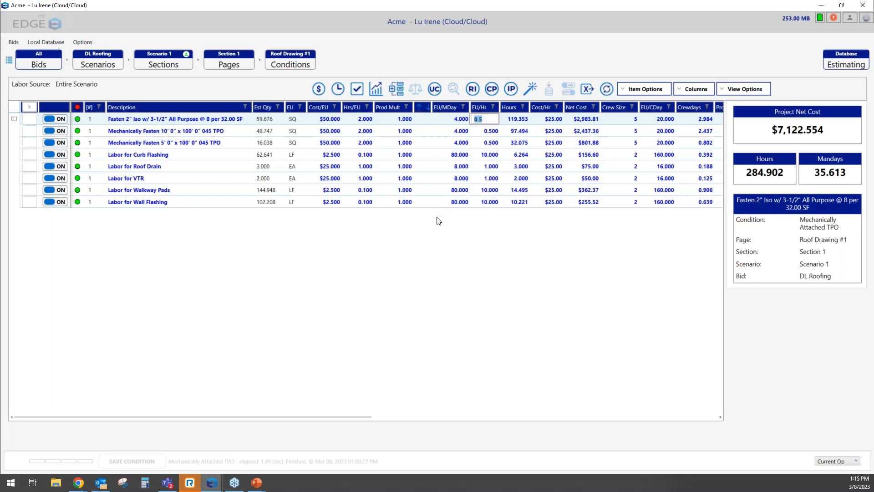
left_click_drag(342, 416, 692, 434)
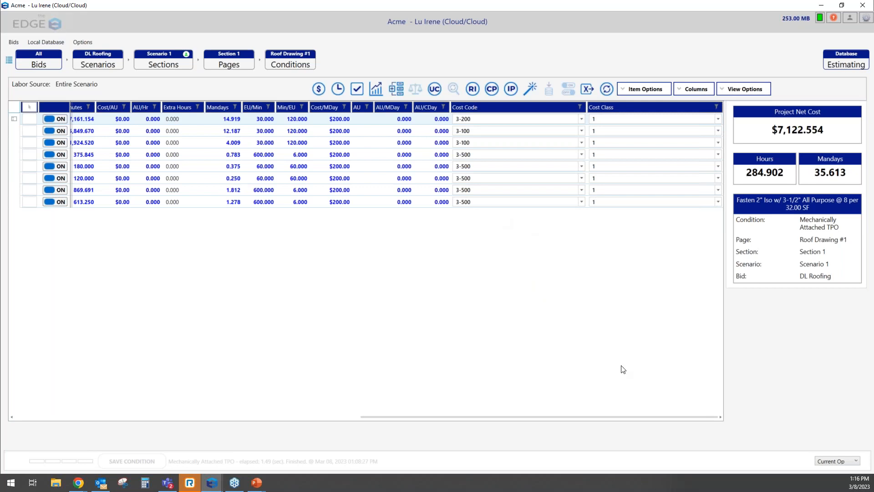
left_click_drag(583, 419, 214, 412)
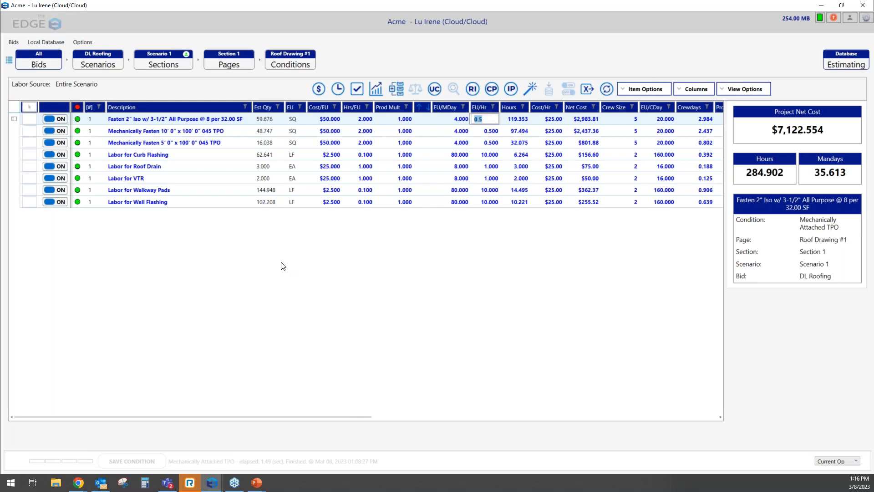
- Examine the phase codes available for Section 1 in the section's edit dialog
left_click(176, 64)
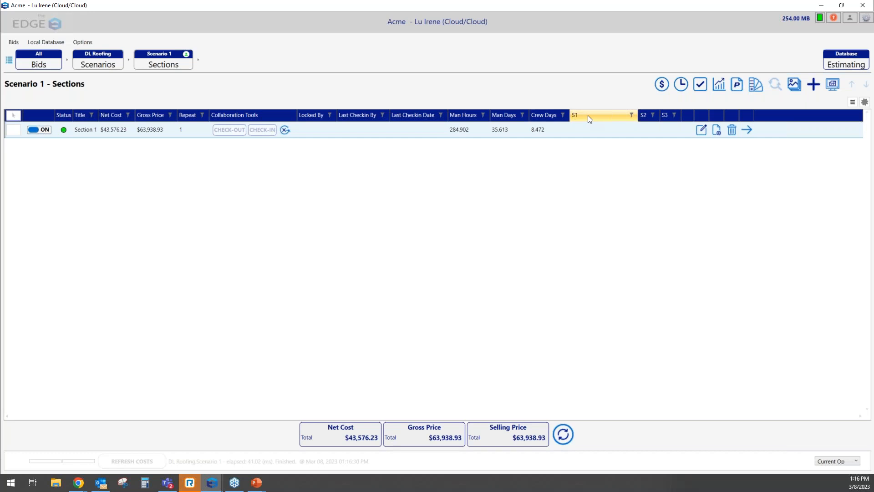
left_click(700, 131)
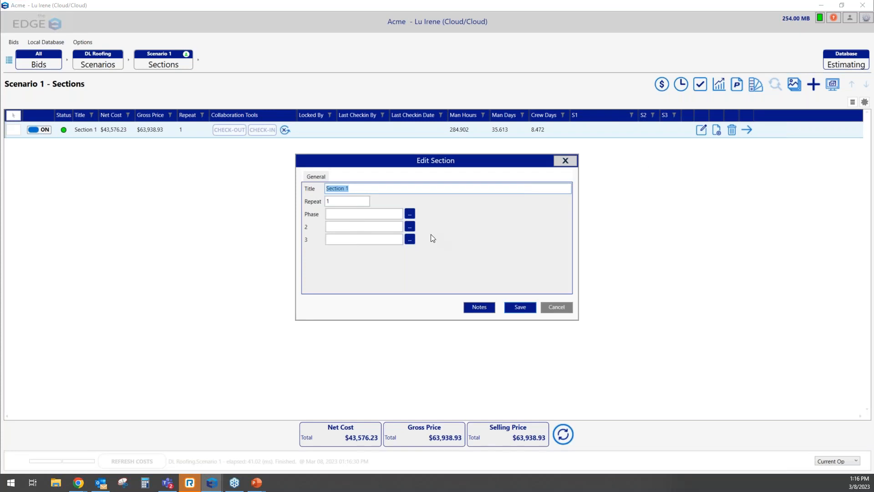
left_click(410, 215)
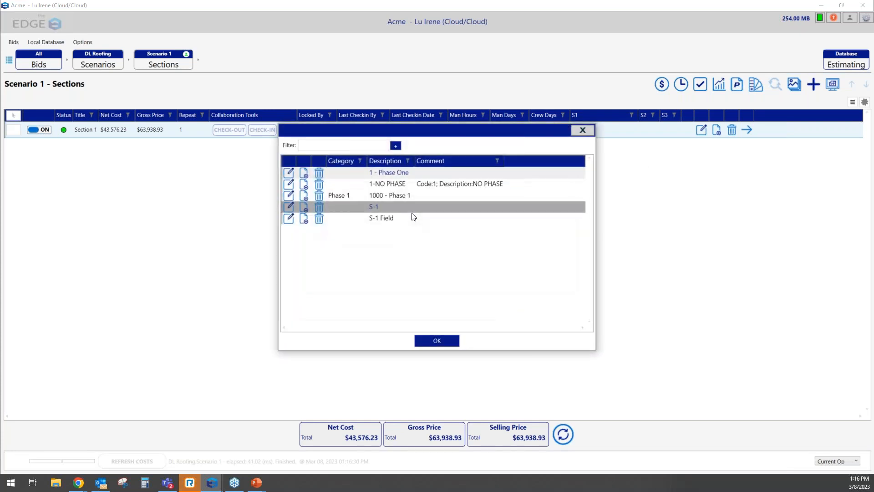
left_click(389, 181)
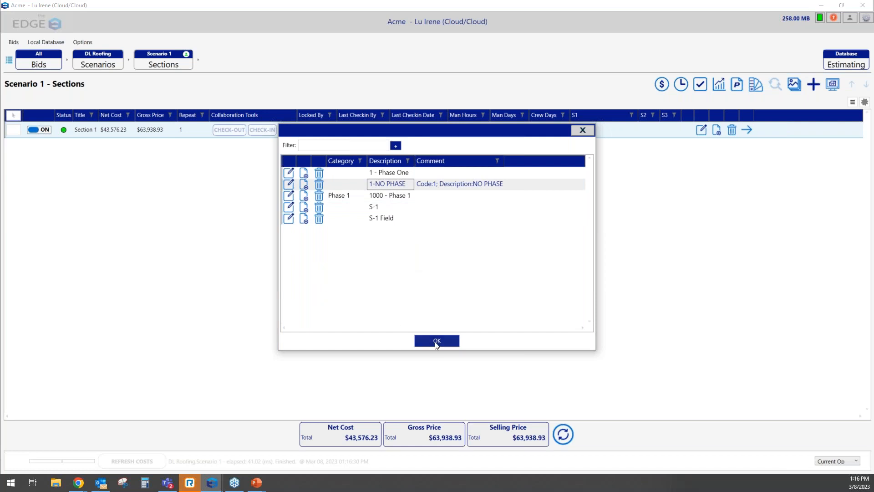
left_click(583, 131)
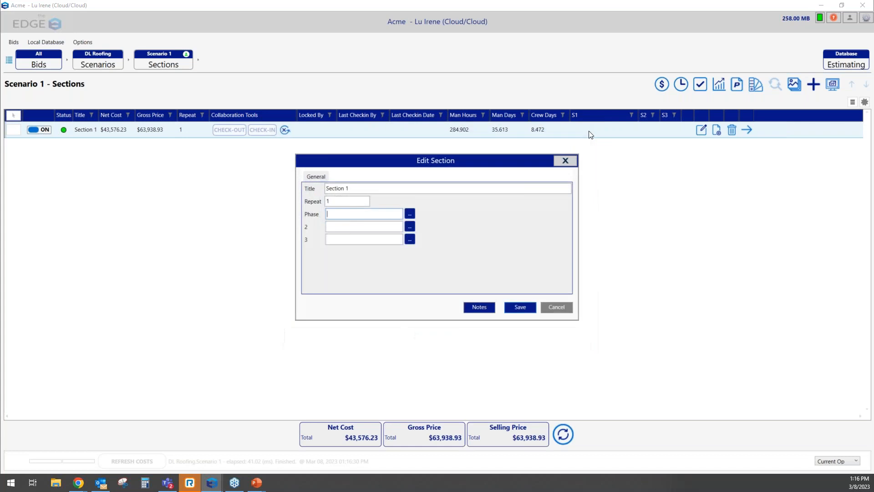
left_click(565, 160)
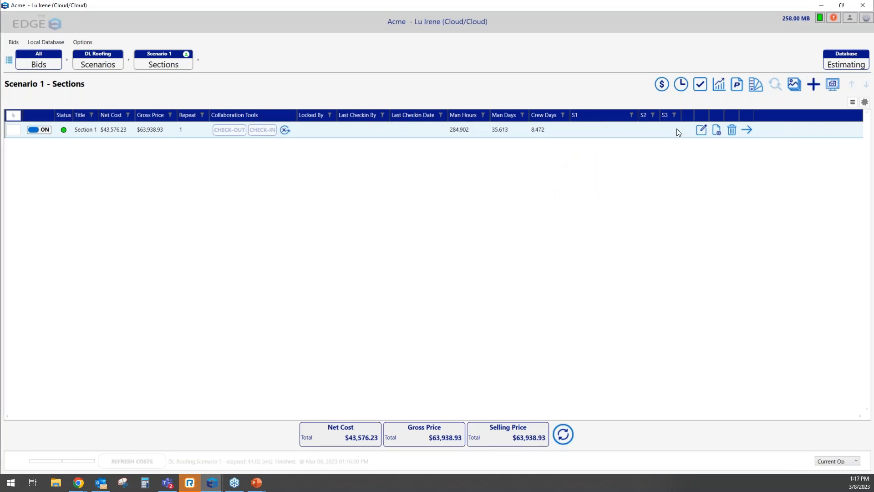
- Review the entire scenario's pricing recap and view the DL Roofing scenarios page in the Estimating Edge Portal
left_click(700, 84)
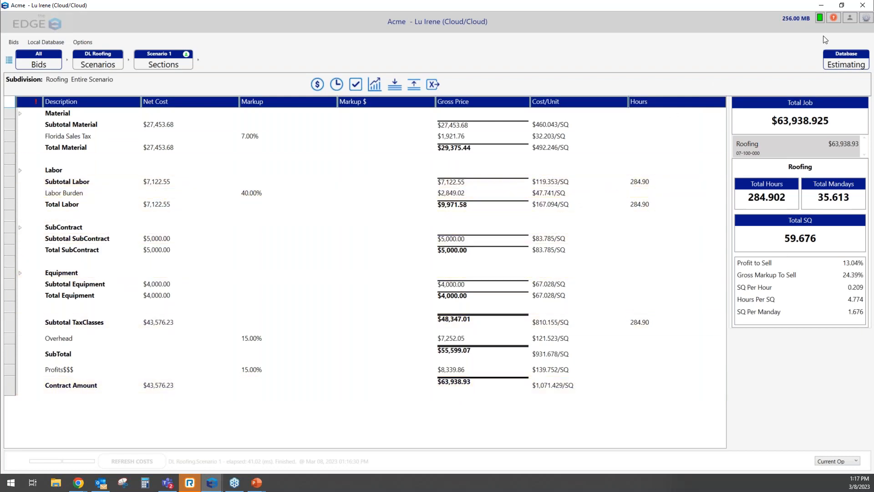
left_click(866, 19)
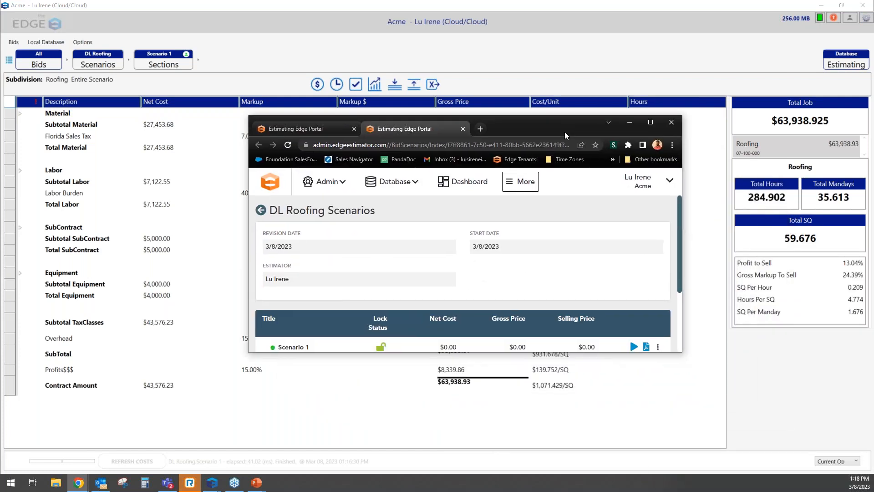
left_click(651, 121)
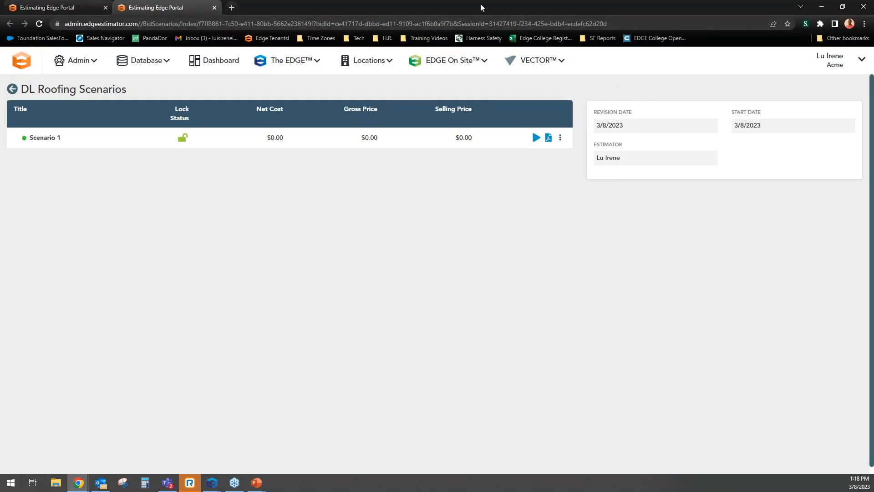
left_click_drag(482, 8, 873, 455)
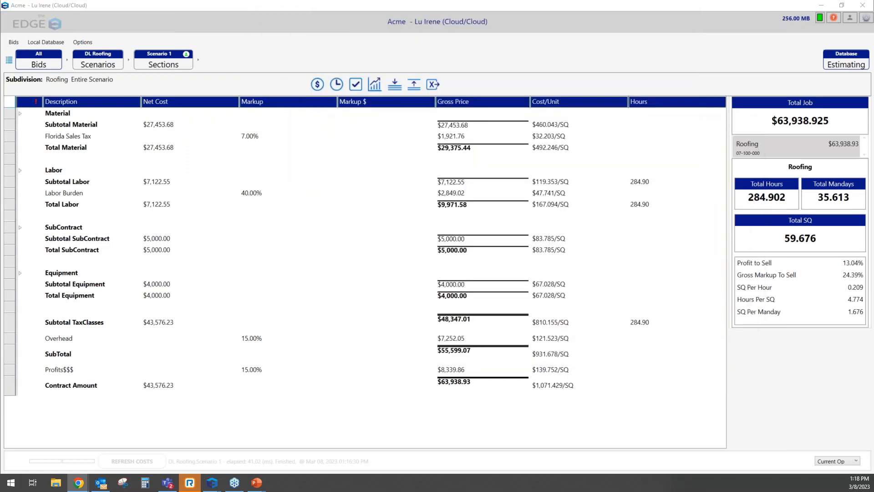
- Check in Scenario 1 of the DL Roofing bid and return to its scenarios page in the Estimating Edge Portal
left_click(91, 63)
left_click(476, 132)
left_click(424, 275)
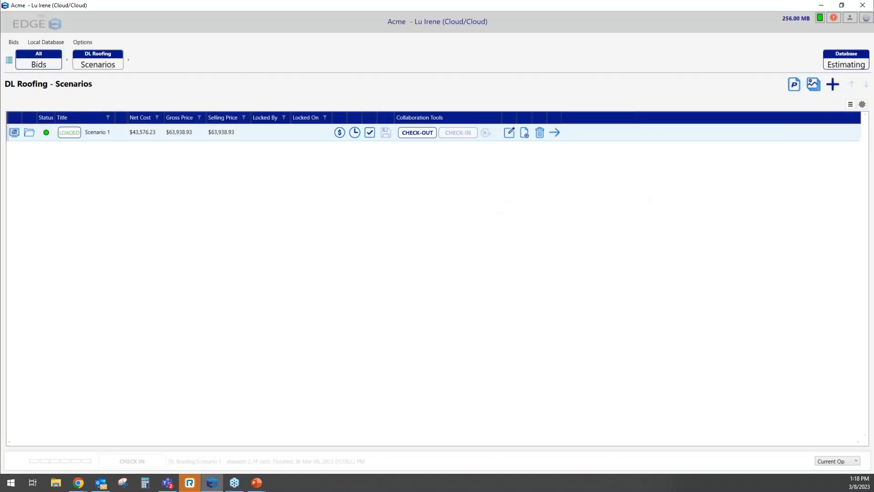
key("alt+Tab")
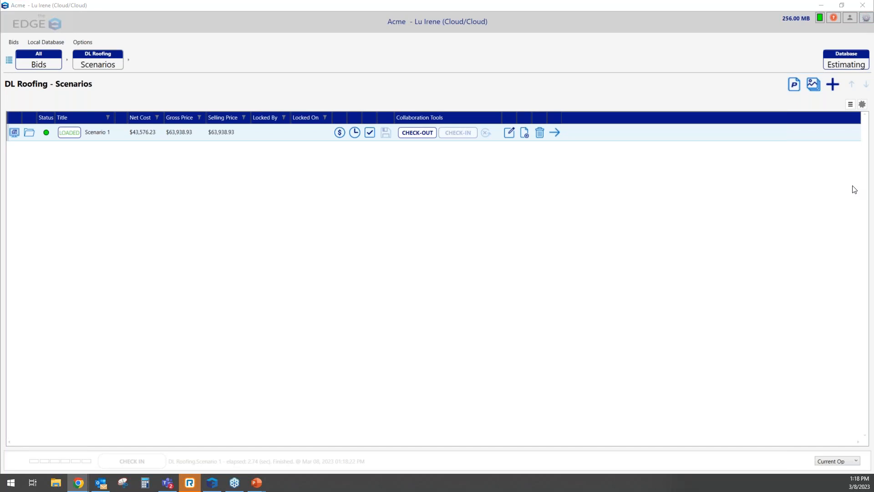
left_click_drag(852, 186, 565, 121)
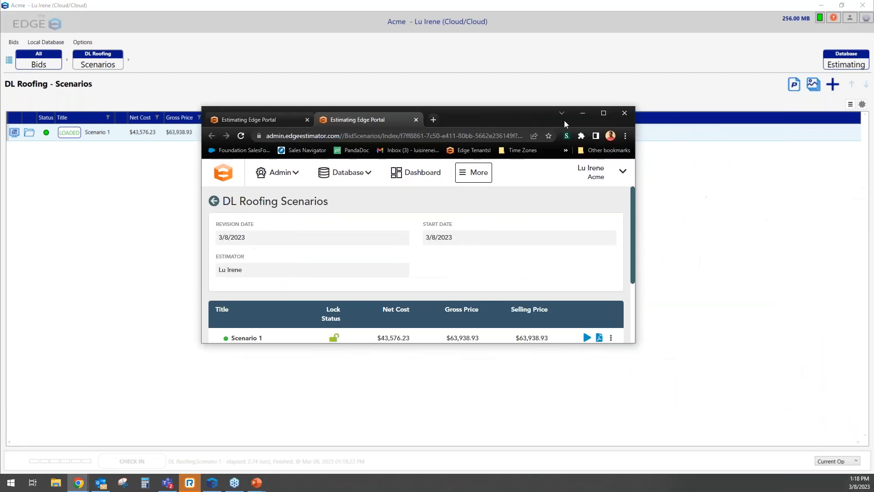
left_click(603, 113)
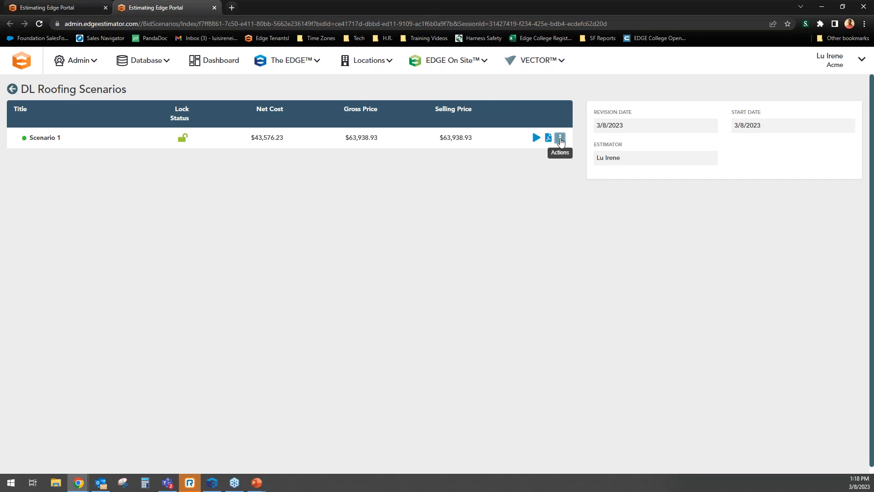
- Run a Foundation Budget Export of Scenario 1 to a new job described as DL Roofing
left_click(560, 139)
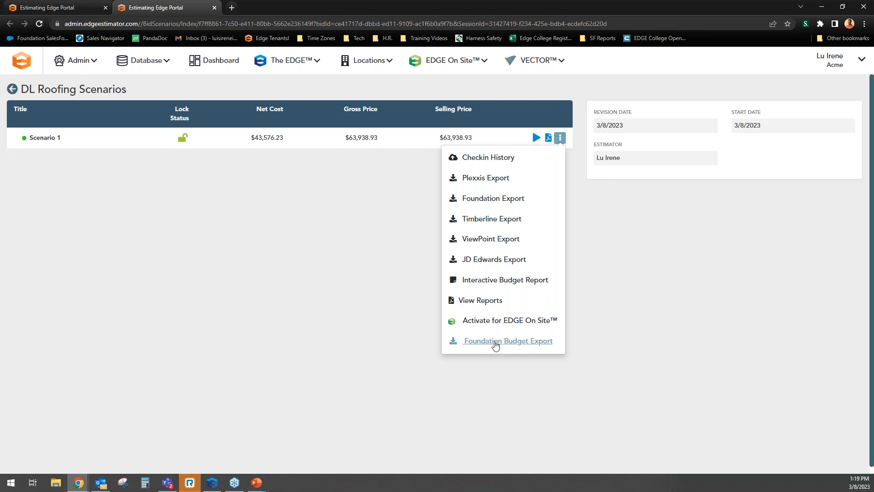
left_click(496, 343)
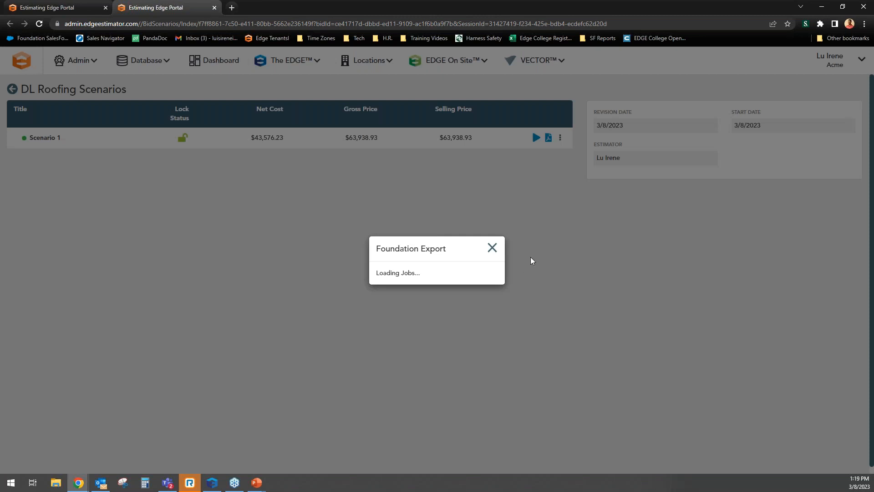
left_click(433, 247)
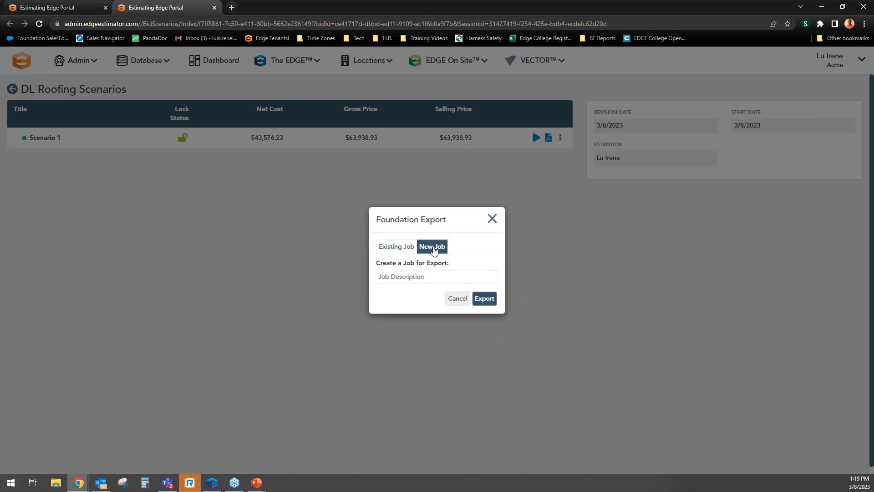
left_click(418, 276)
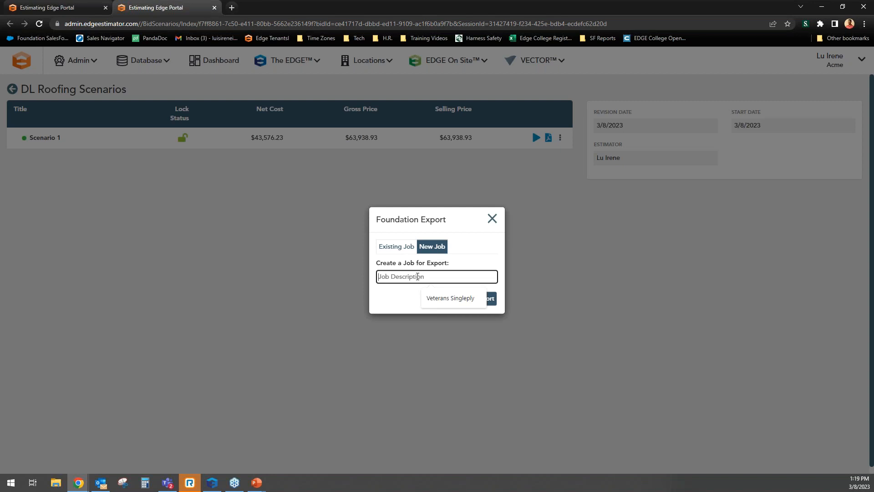
type("DL Roofing")
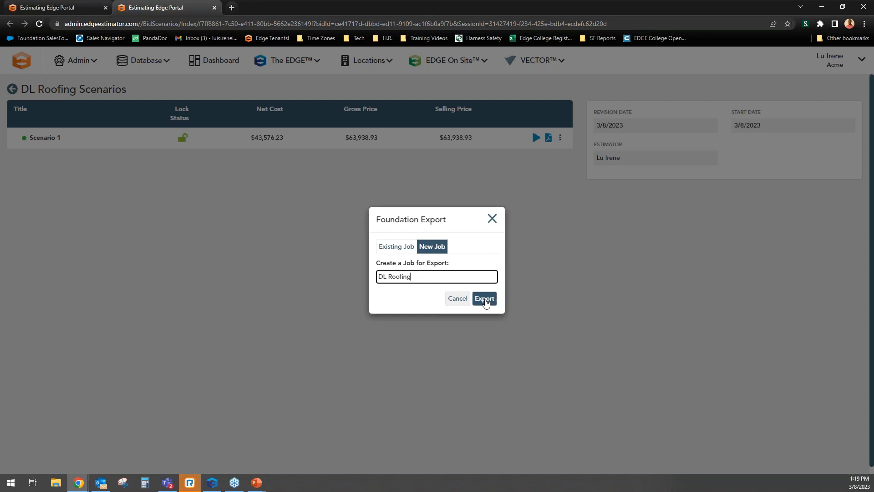
left_click(485, 299)
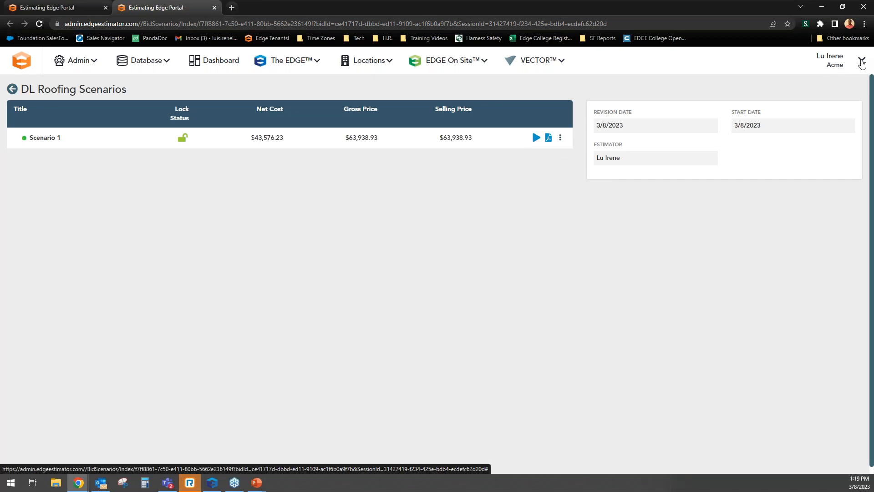
- Open the Foundation Software landing page and sync the Cost Classes from the Foundation database
left_click(862, 62)
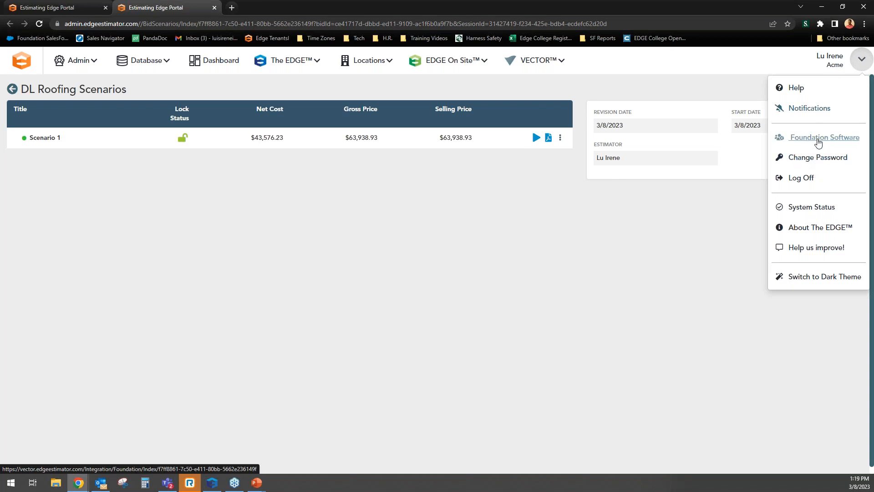
left_click(815, 138)
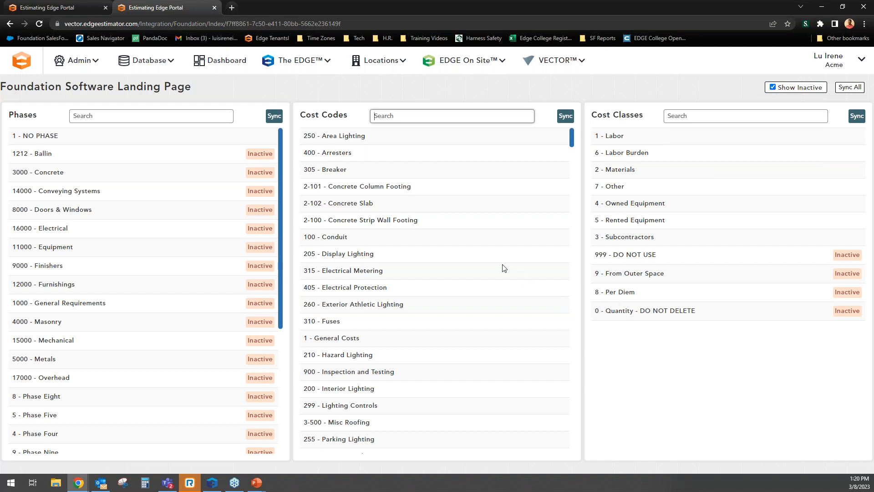
left_click(357, 119)
left_click(857, 116)
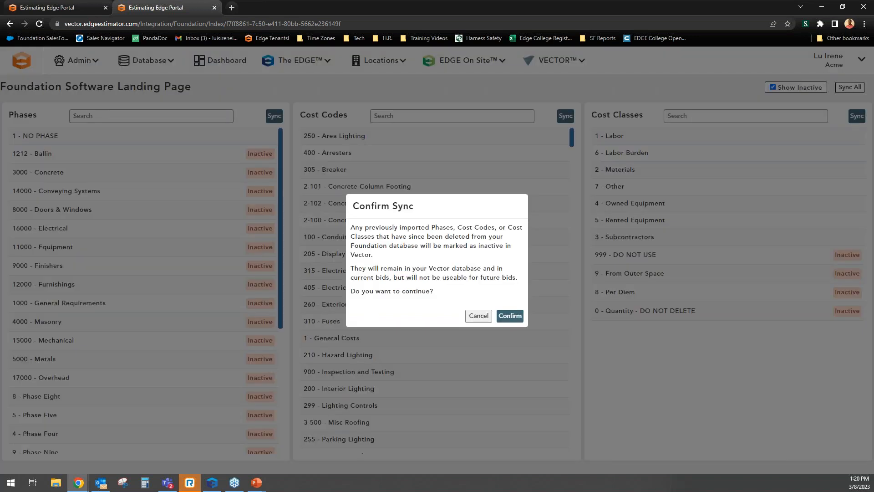
left_click(510, 316)
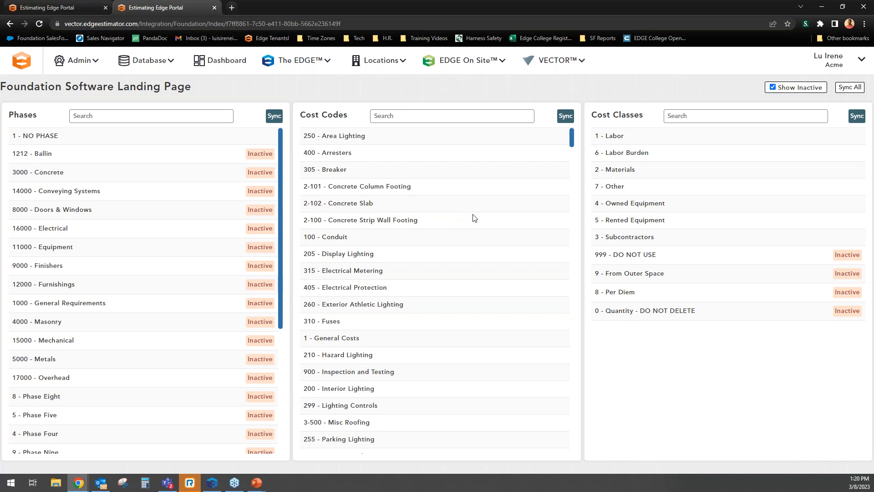
- Switch to FOUNDATION and open the Jobs record screen under Job Costing maintenance
left_click_drag(587, 8, 873, 190)
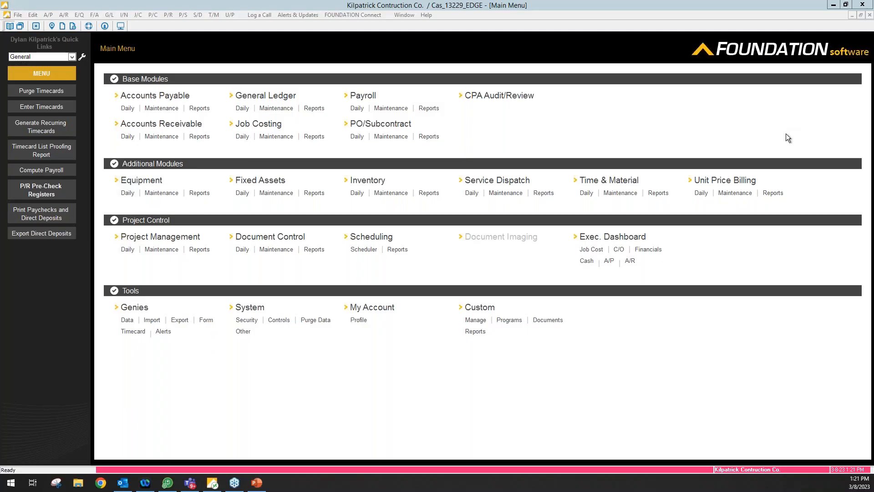
left_click(324, 127)
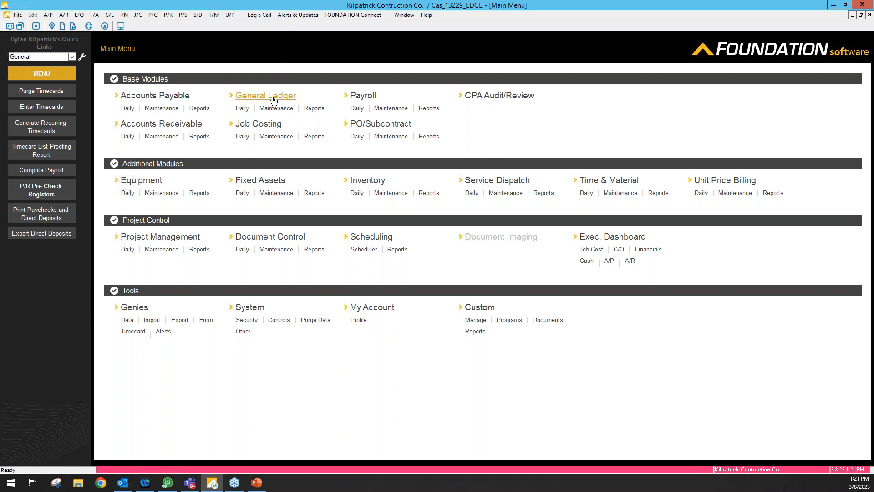
left_click(276, 137)
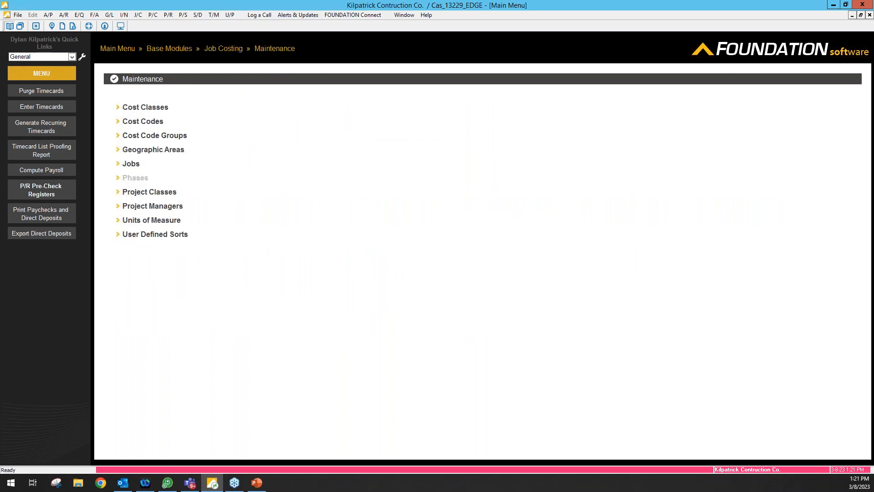
left_click(141, 166)
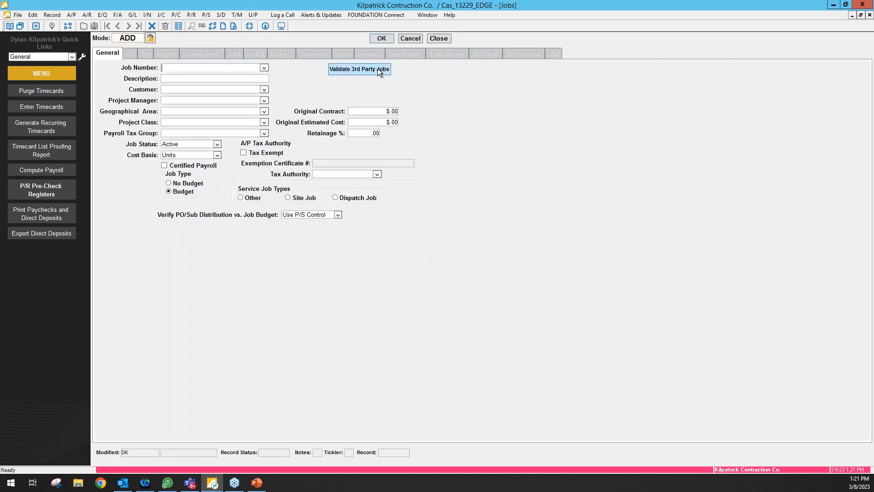
- Validate the DL Roofing job created by the third-party integration
left_click(378, 69)
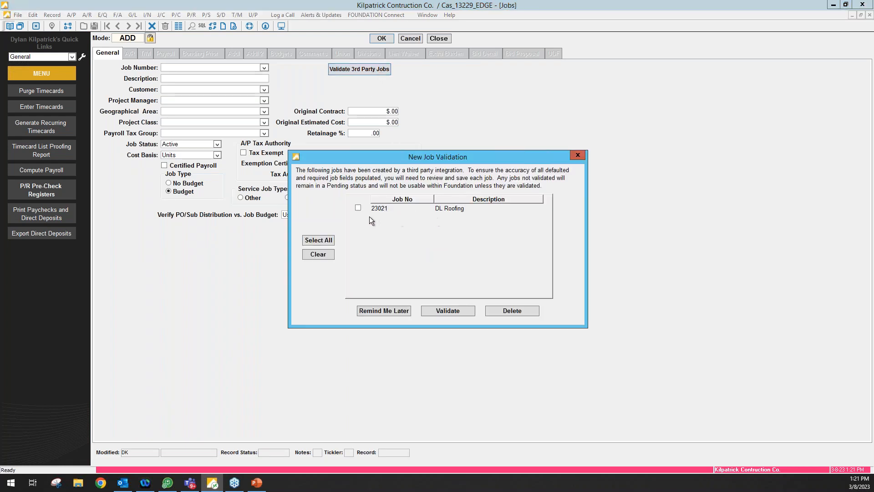
left_click(359, 208)
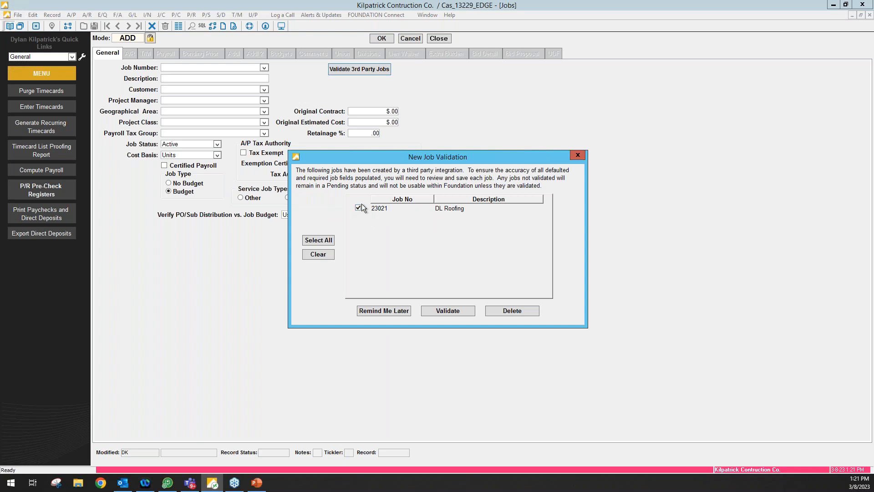
left_click(452, 310)
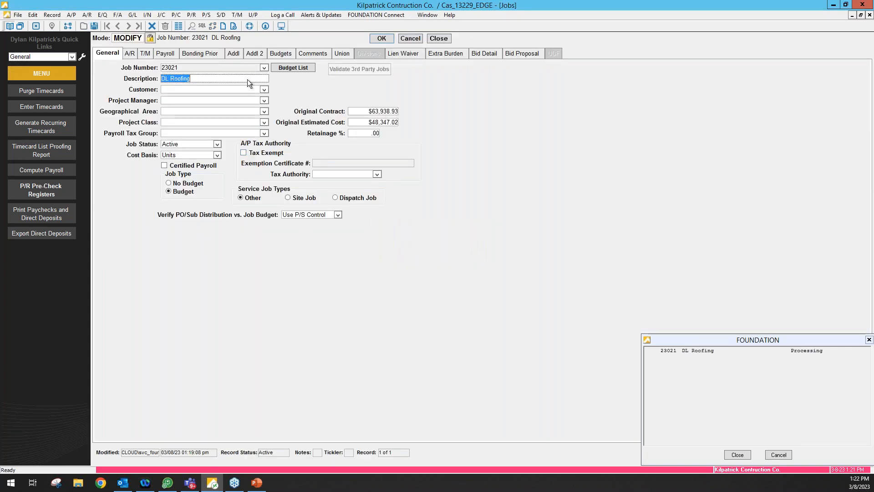
- Assign Edge Customer to the DL Roofing job and open its cost code budgets
left_click(267, 90)
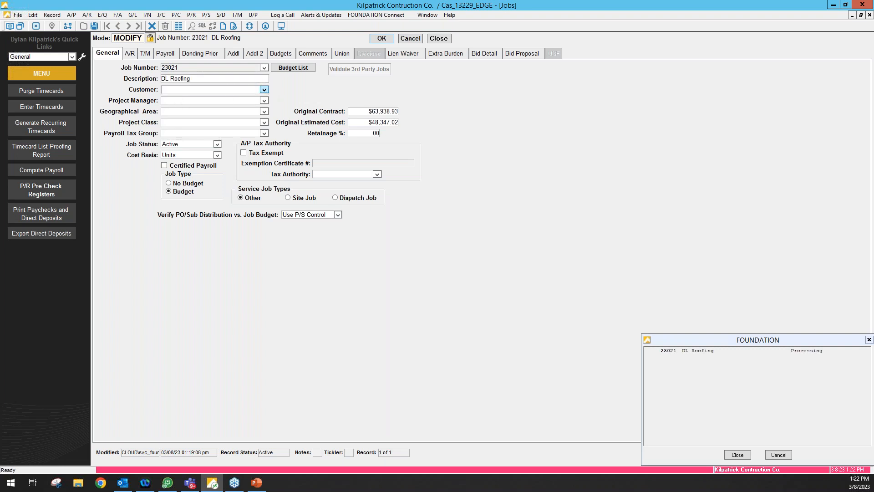
left_click(232, 123)
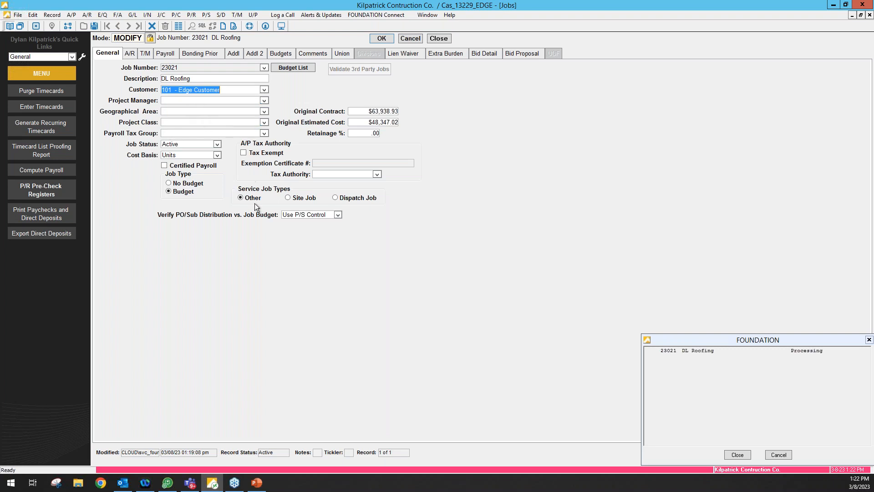
left_click(364, 112)
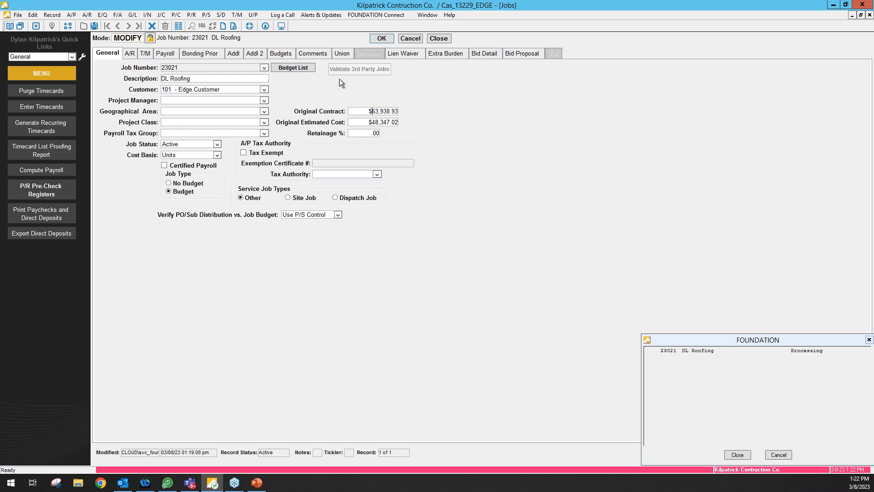
left_click(281, 54)
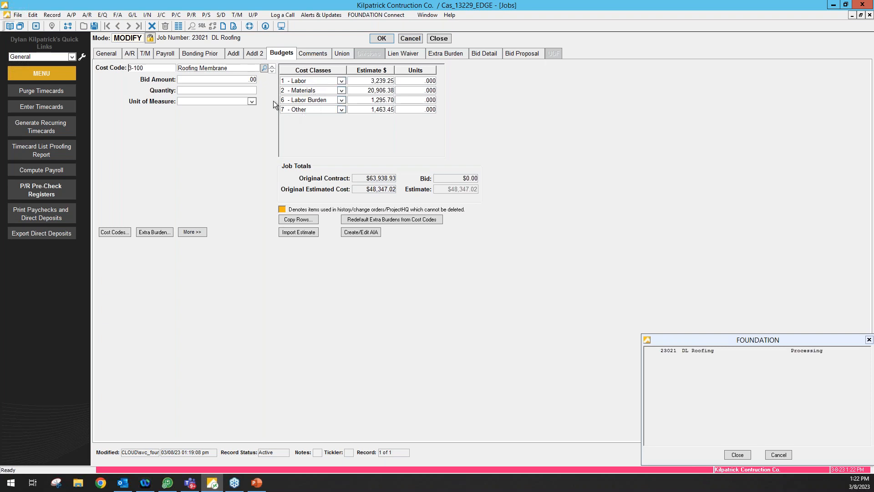
- Review the DL Roofing job's other cost code budgets, finish the validation and close the Jobs record
left_click(272, 71)
left_click(272, 71)
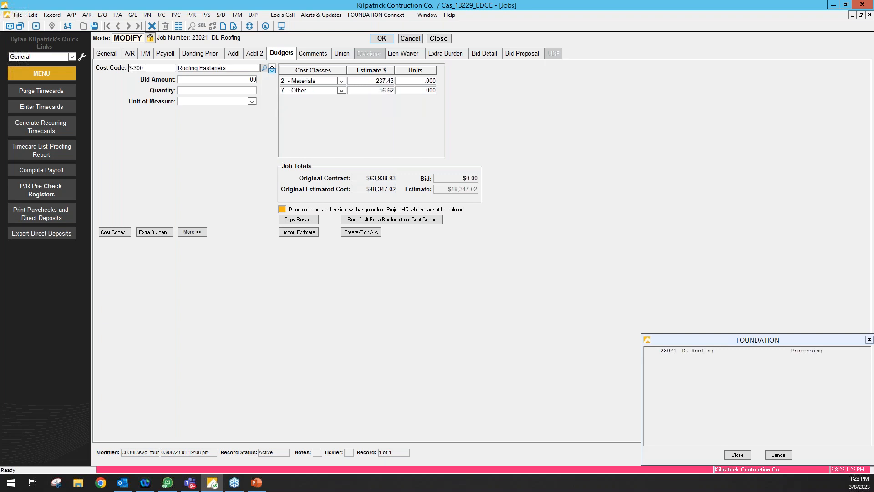
left_click(105, 56)
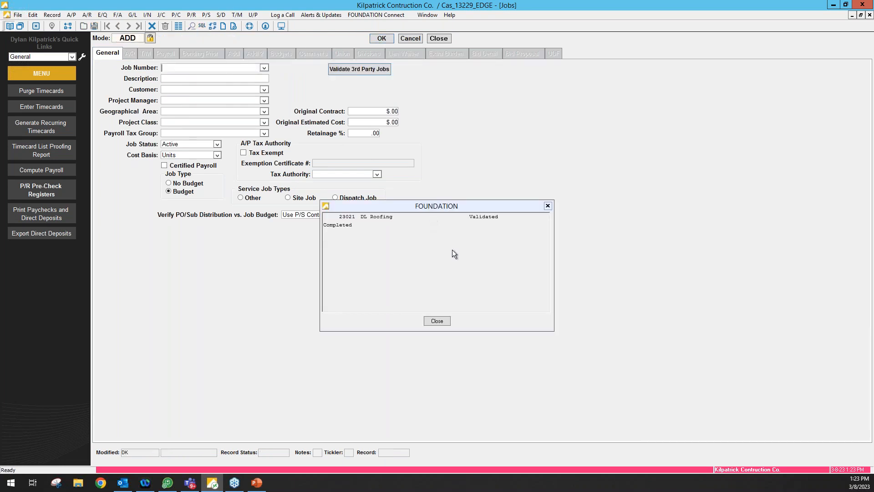
left_click(436, 321)
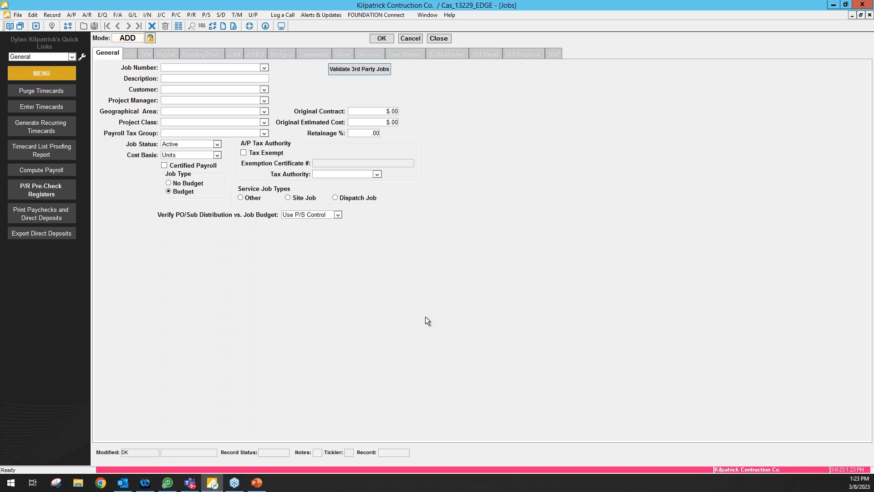
left_click(435, 38)
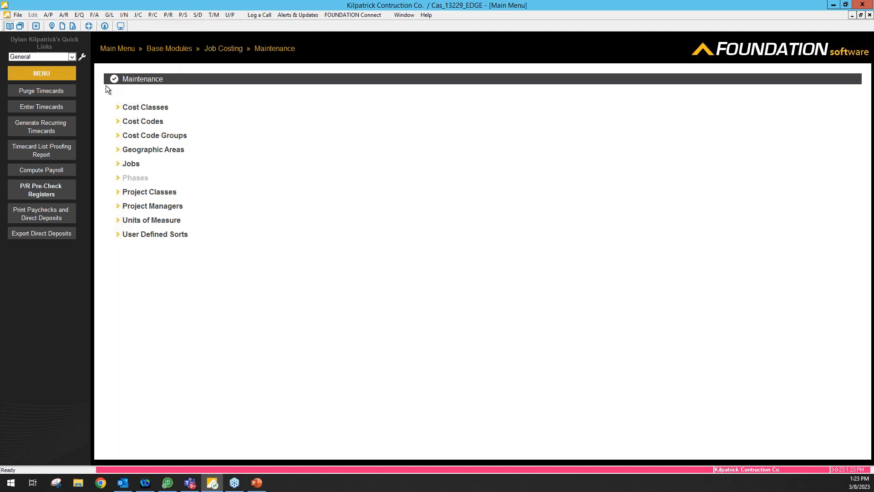
- Start a new accounts payable invoice from the daily invoice entry and set its vendor to Home Depot
left_click(122, 49)
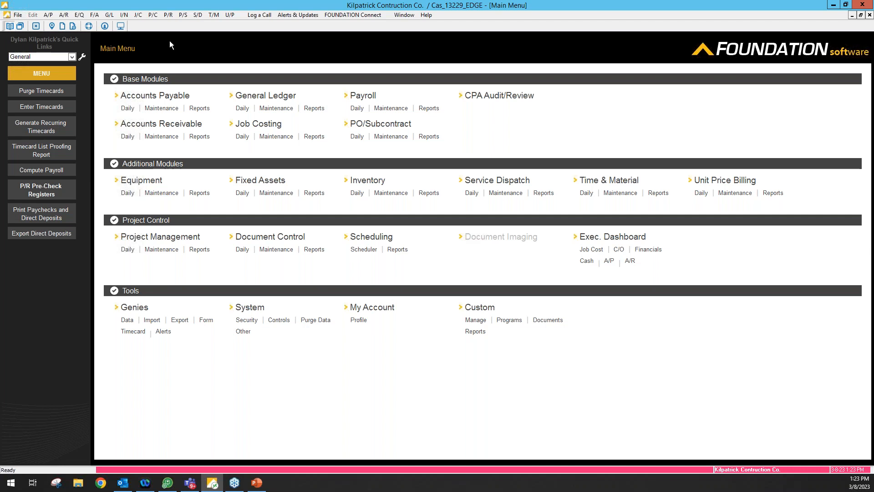
left_click(129, 108)
left_click(136, 107)
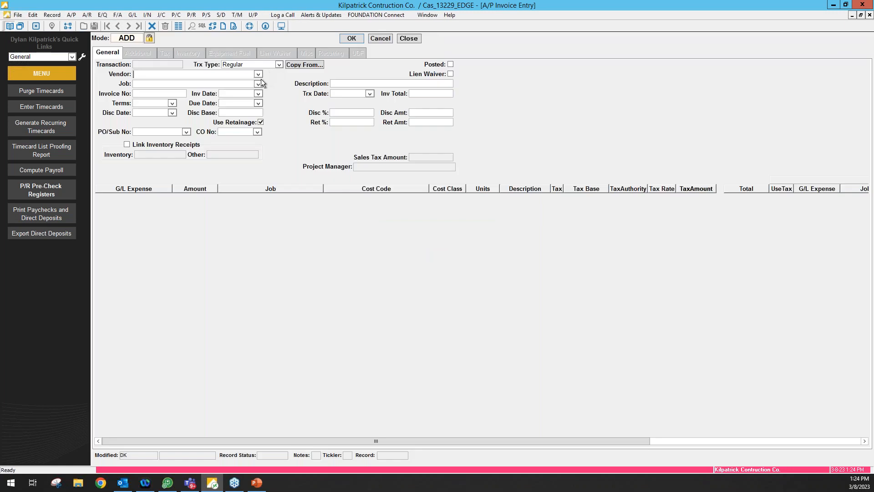
left_click(260, 75)
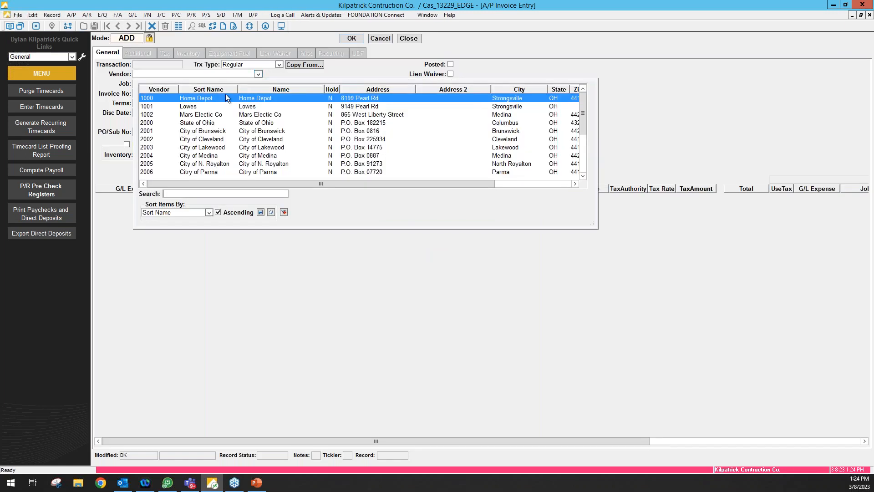
left_click(204, 101)
- Assign job 23021 DL Roofing to the Home Depot invoice
left_click(258, 84)
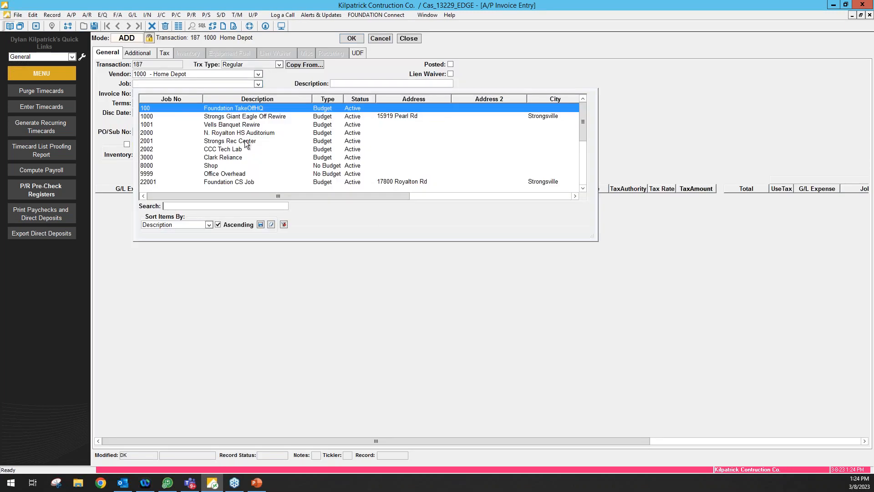
key("Down")
key("Down")
key("Down")
key("Down")
key("Down")
key("Down")
key("Down")
key("Down")
key("Down")
key("Down")
key("Down")
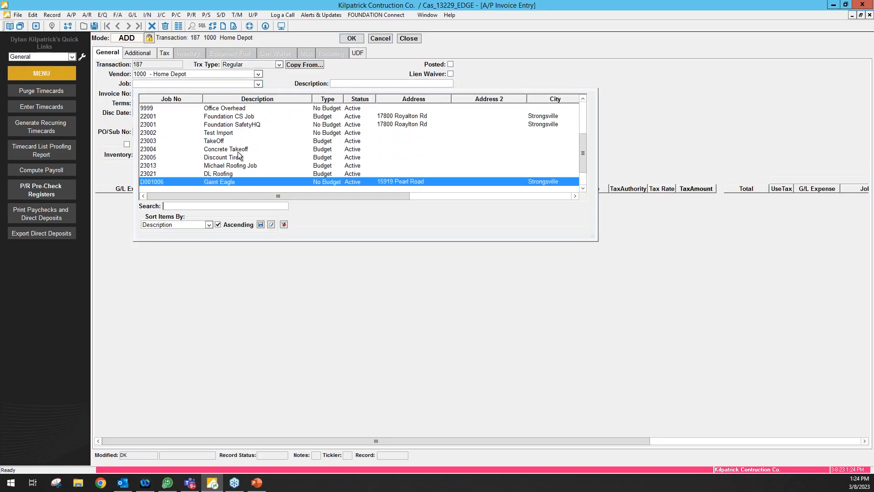
key("Down")
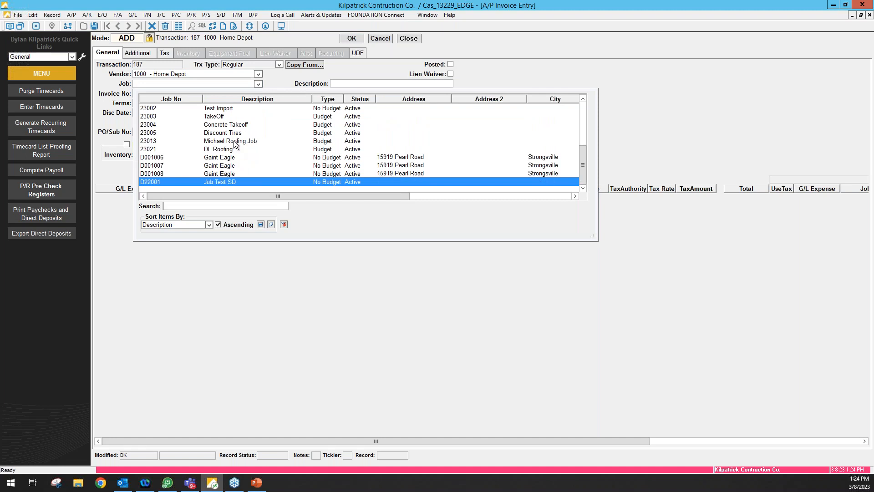
left_click(233, 150)
- Set the invoice number to 65432, the invoice date to 03/08/23 and the invoice total to 10,000.00
left_click(168, 94)
type("65")
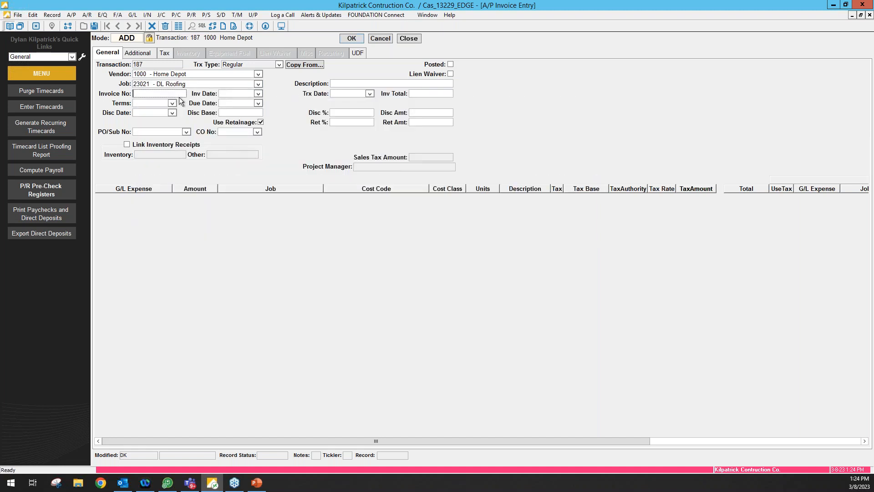
type("432")
left_click(258, 93)
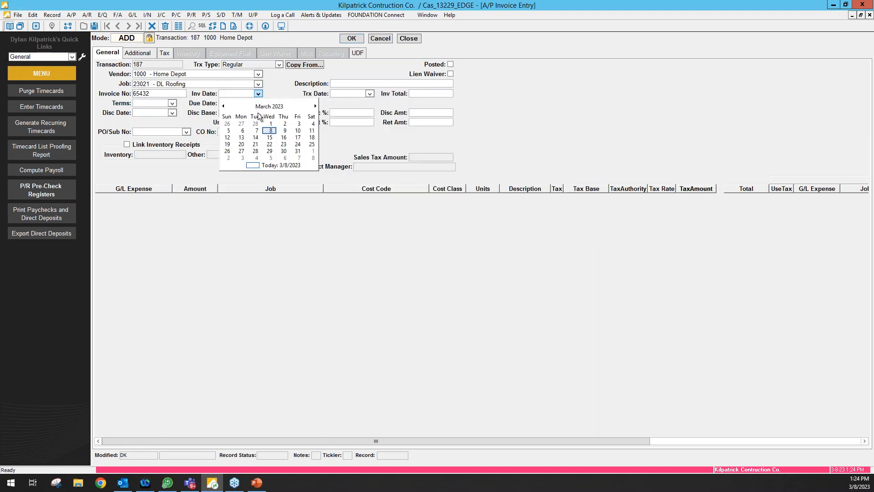
left_click(271, 130)
left_click(428, 93)
type("10,000")
- Add a distribution line to the invoice with G/L expense 5300 Direct Materials Expense and an amount of 1,000.00
right_click(394, 223)
left_click(414, 268)
type("Direct 401(k) Expense")
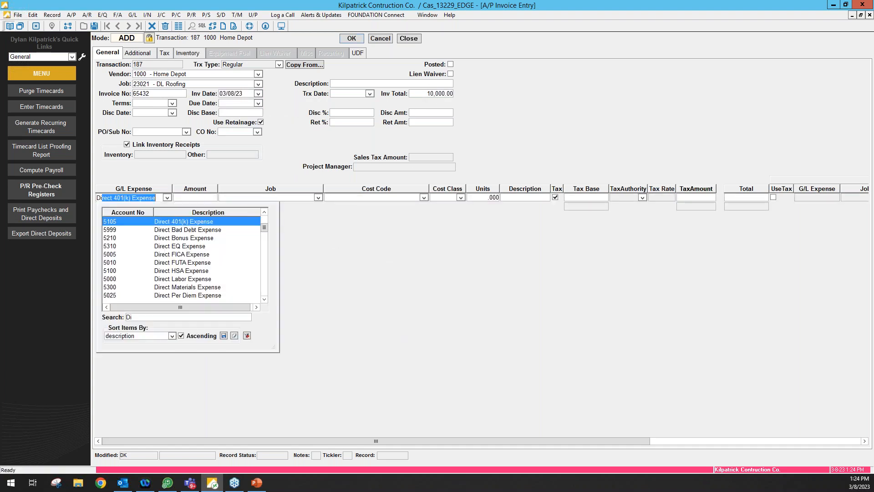
left_click(191, 287)
left_click(198, 201)
type("1000")
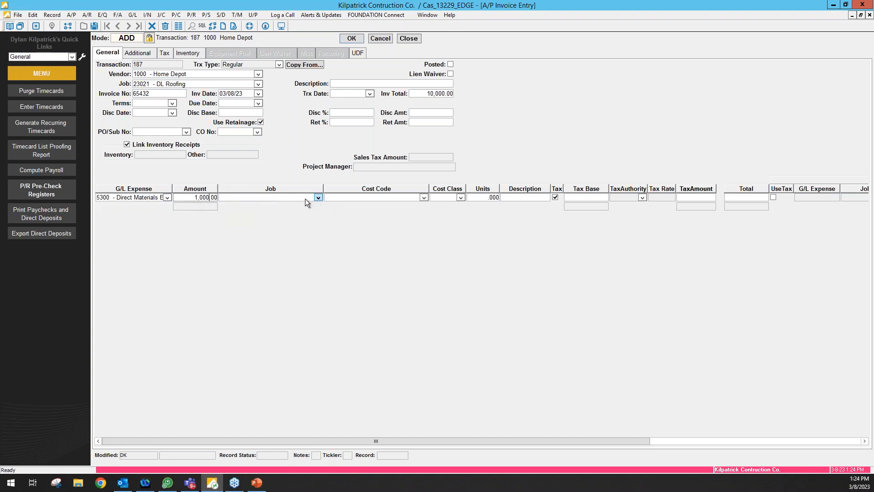
- Charge the distribution line to job 23021 DL Roofing, cost code 3-100 Roofing Membrane and cost class 2 Materials
left_click(304, 197)
type("23021")
left_click(423, 197)
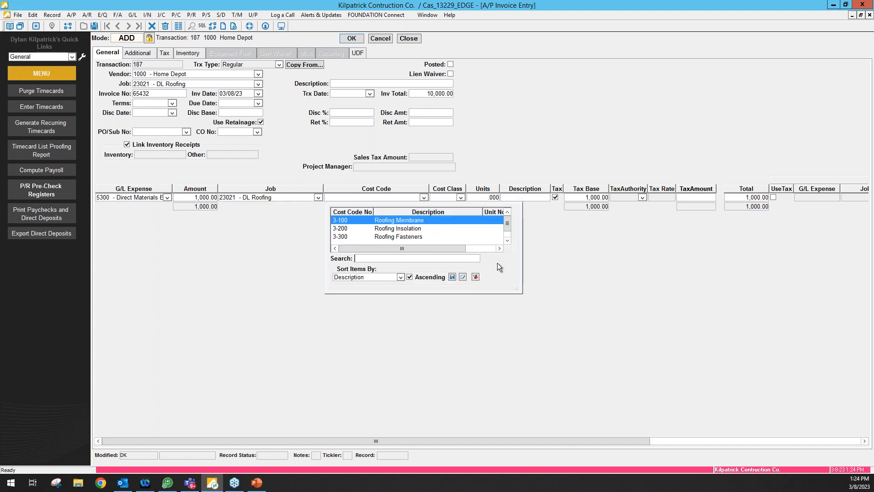
left_click_drag(522, 290, 596, 359)
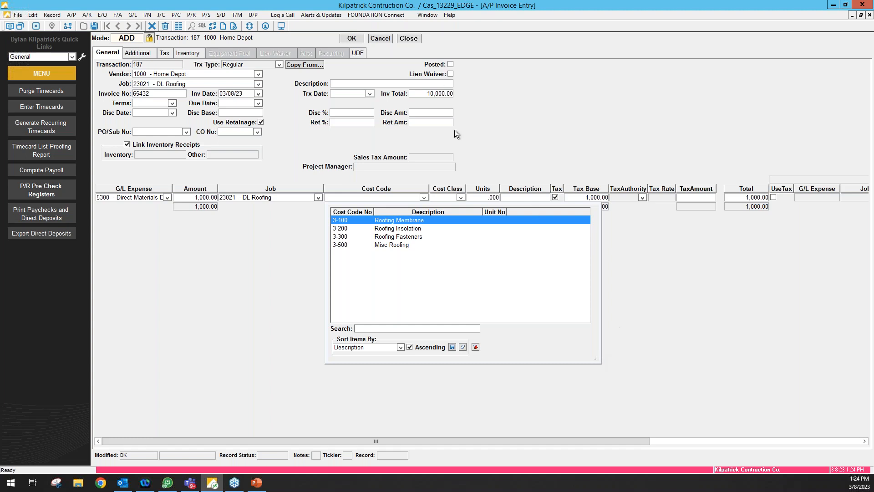
left_click(415, 221)
left_click(459, 197)
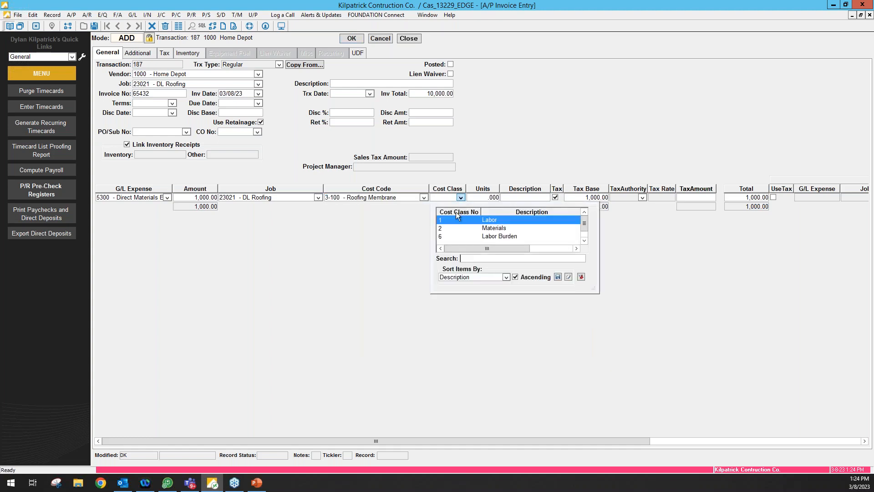
left_click(486, 229)
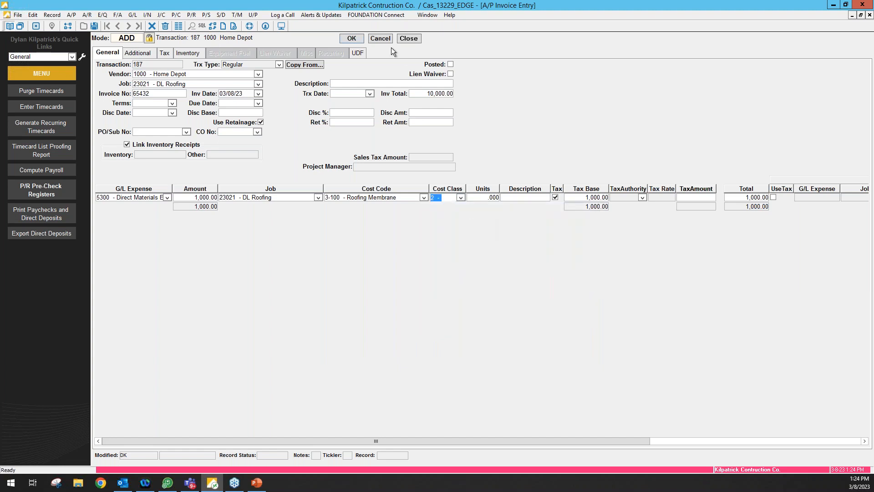
- Try to save the invoice, dismiss the validation errors, correct the distribution amount to 10,000.00 and save it
left_click(353, 39)
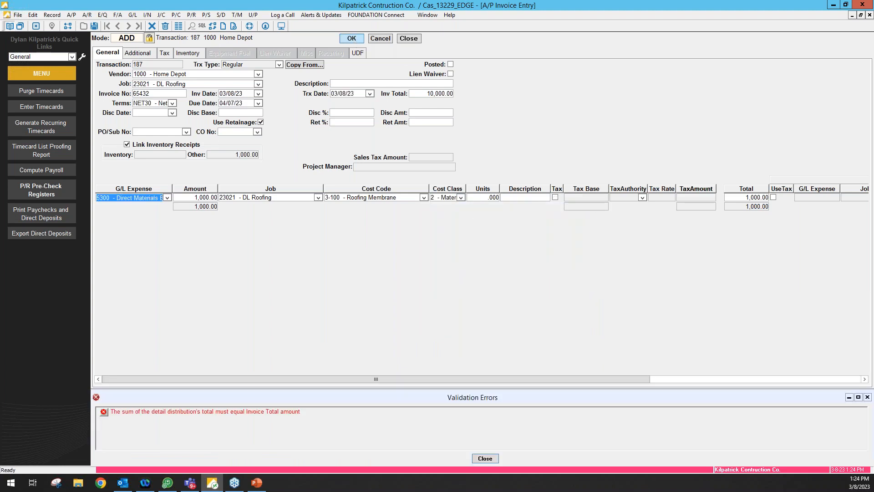
left_click(485, 458)
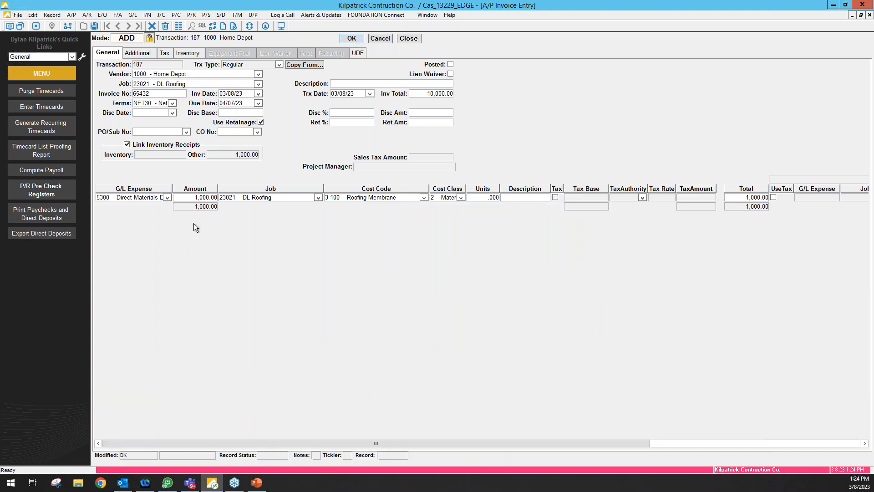
left_click(199, 197)
type("0")
left_click(351, 39)
- List and post the Home Depot invoice without printing the post log, and close invoice entry
left_click(179, 26)
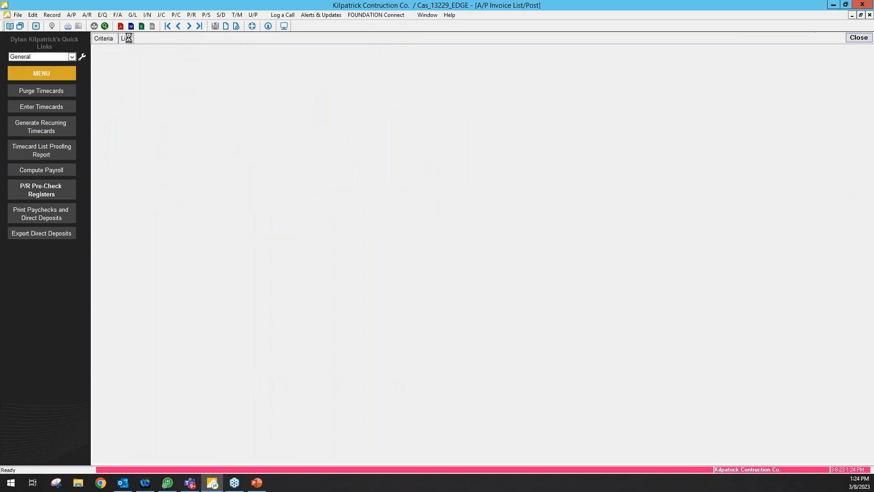
left_click(130, 38)
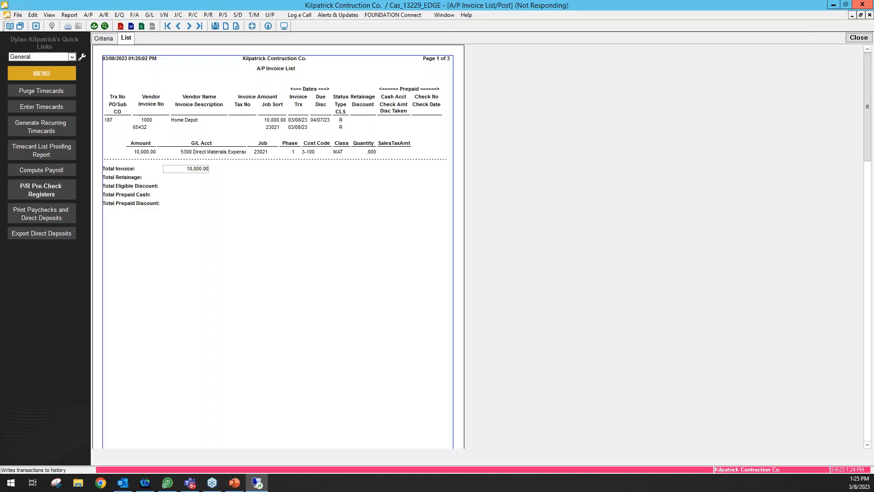
left_click(856, 37)
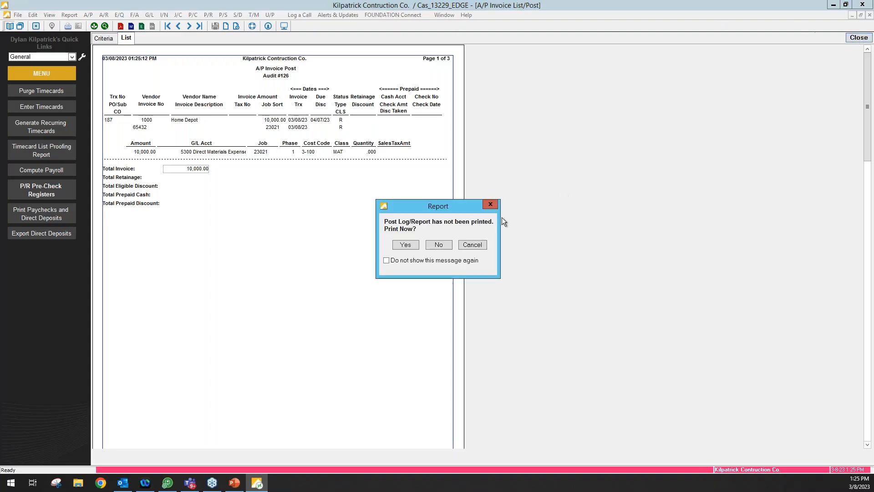
left_click(431, 244)
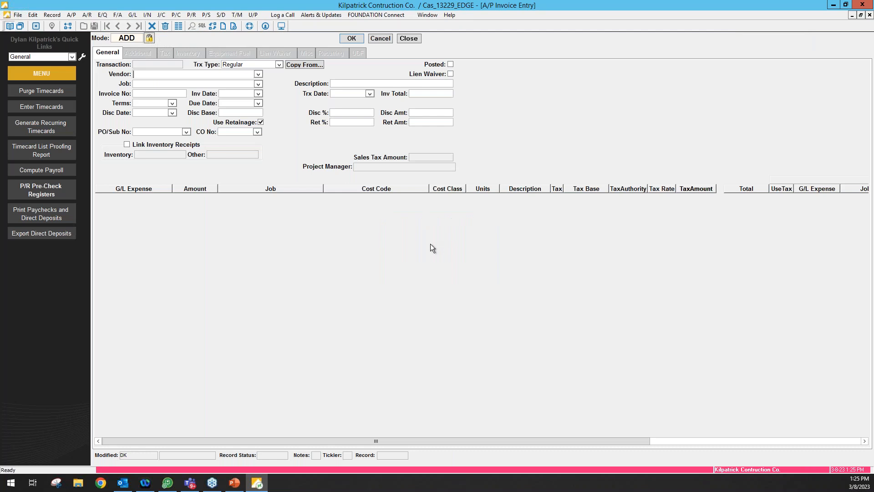
left_click(412, 38)
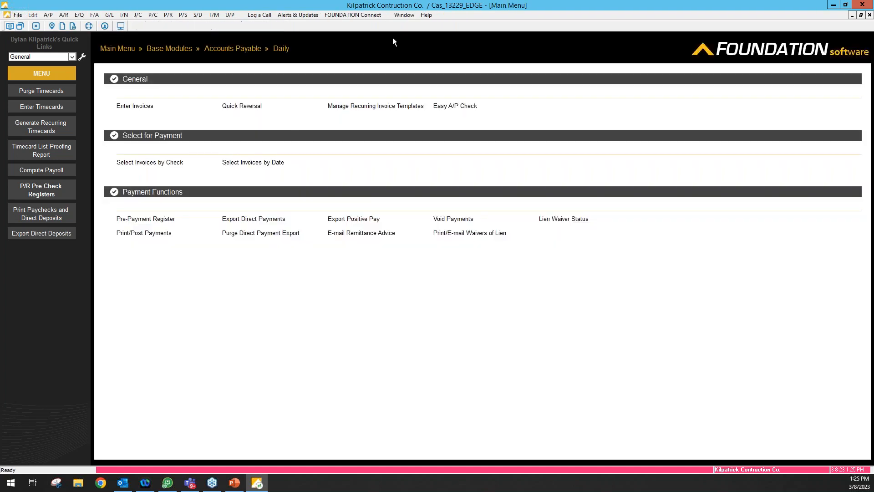
- Run the Job Summary report from the Job Costing J/C Activity reports
left_click(117, 49)
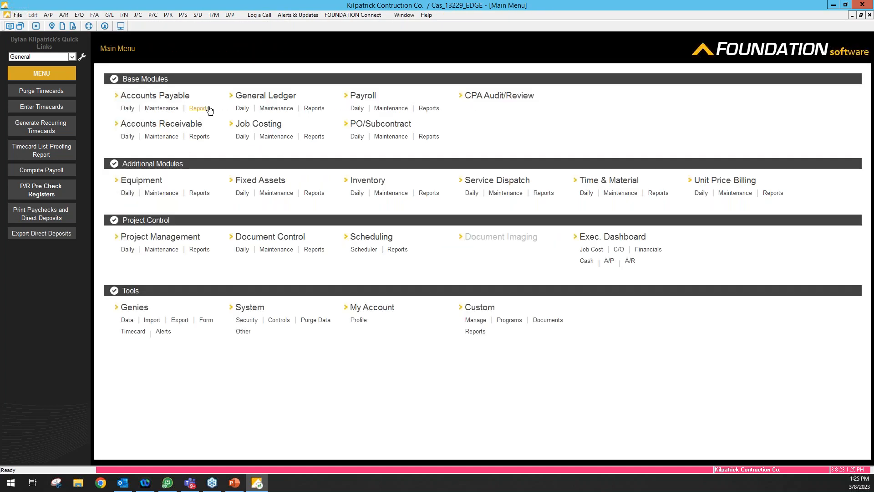
left_click(310, 138)
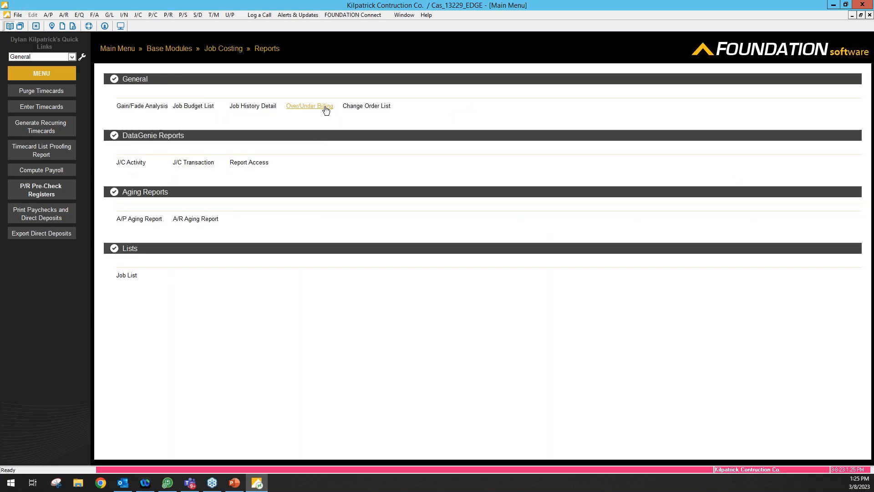
left_click(130, 162)
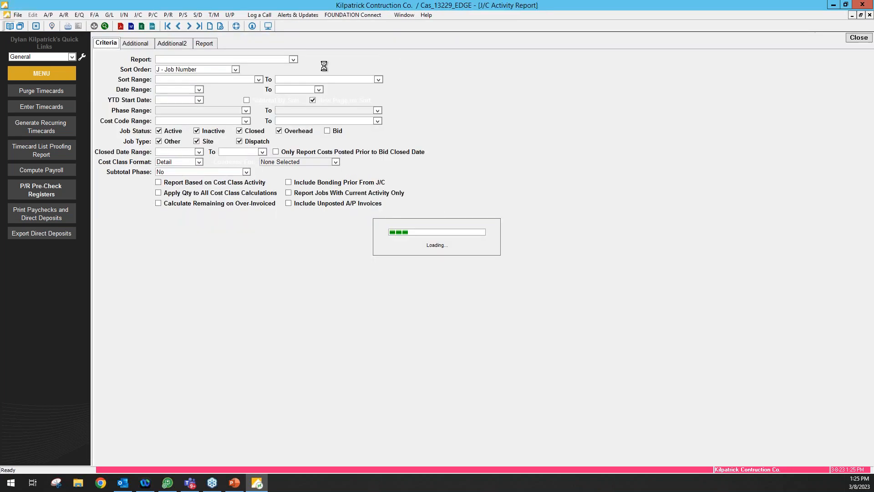
left_click(294, 59)
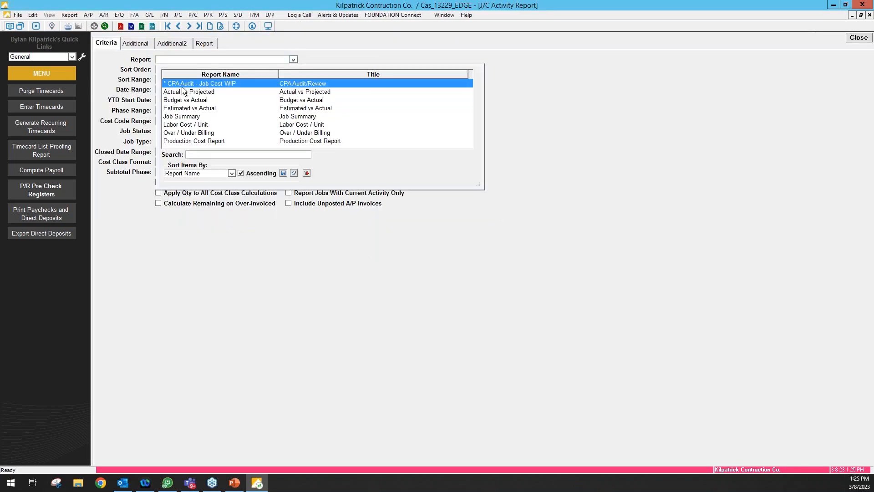
left_click(182, 117)
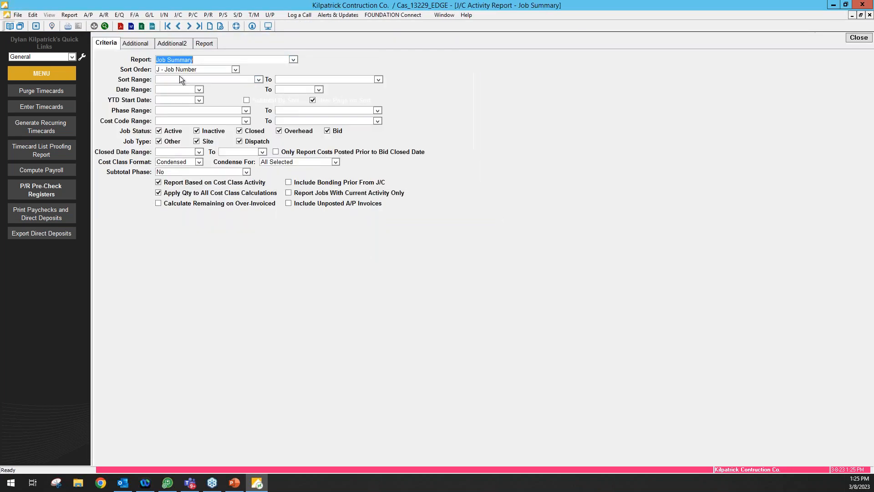
left_click(200, 42)
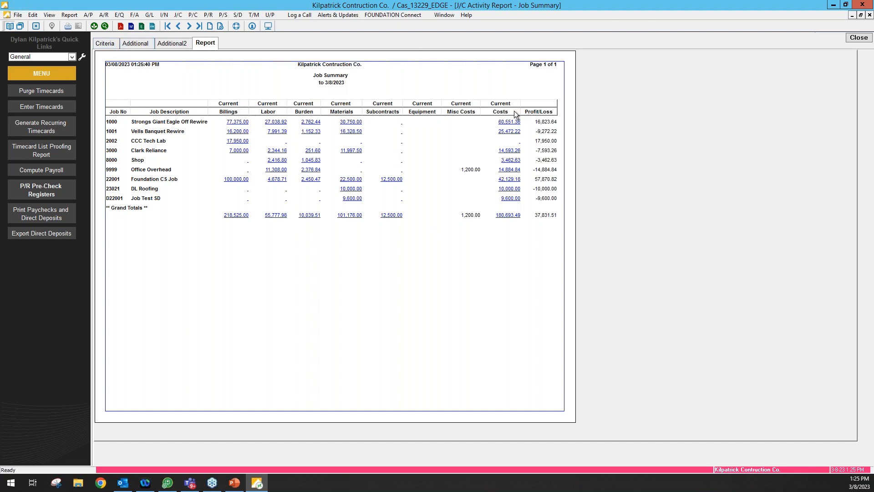
- Run the Budget vs Actual report limited to the DL Roofing job
left_click(108, 44)
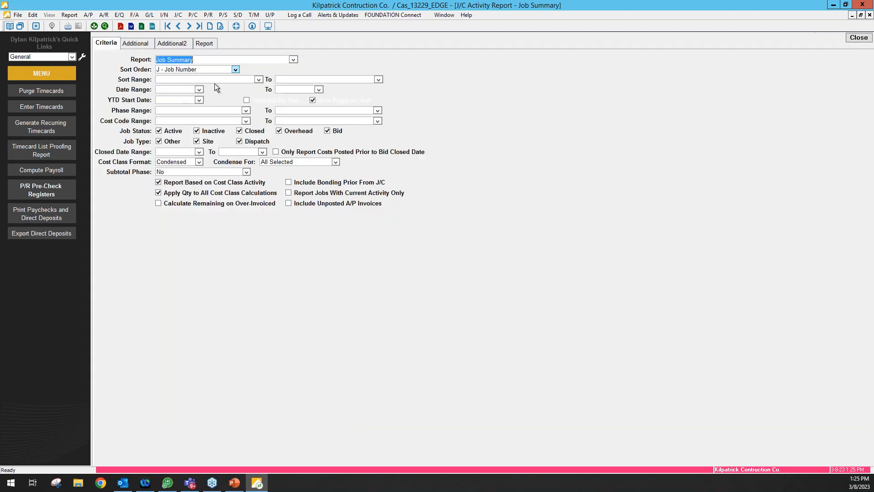
left_click(293, 60)
left_click(195, 98)
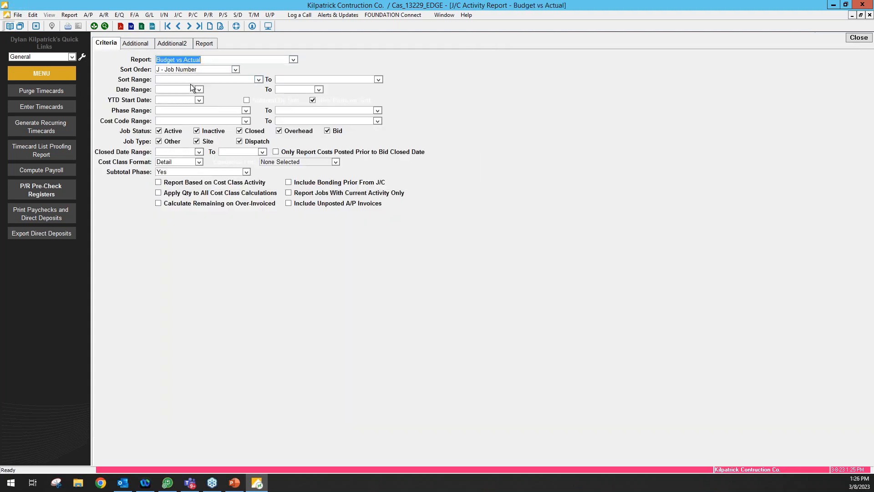
left_click(197, 80)
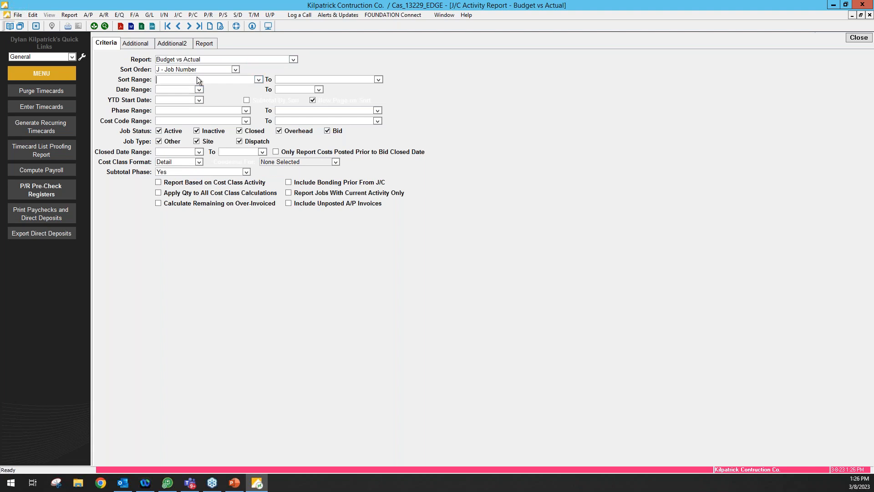
type("Dl")
key("Return")
left_click(207, 43)
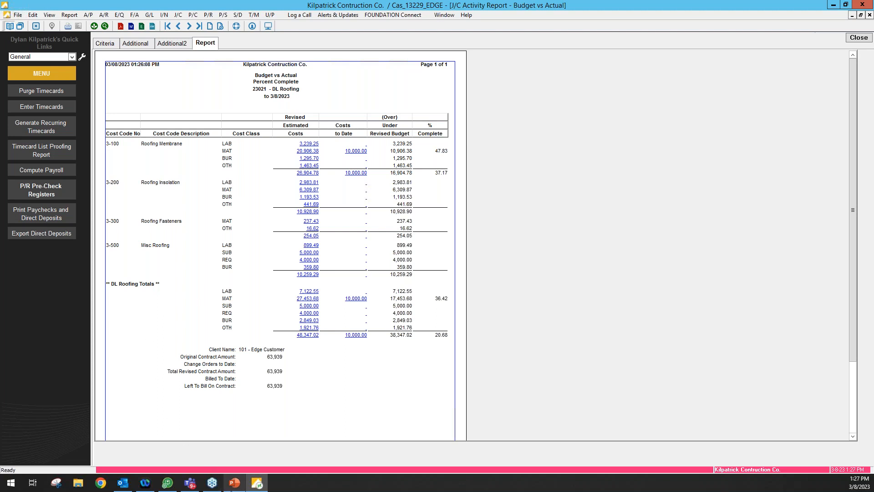
- Switch to the Integration Webinar presentation in PowerPoint, show the sales representative's contact slide and return to the FOUNDATION software slide
mouse_move(239, 485)
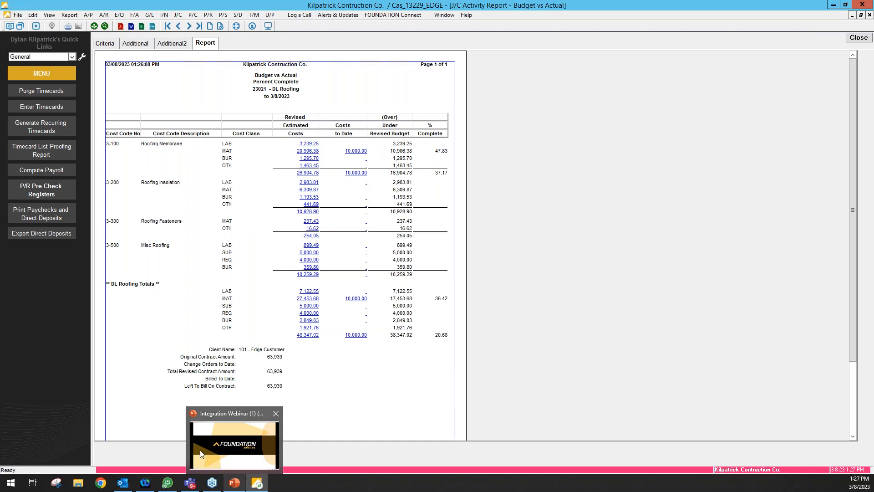
left_click(234, 483)
left_click_drag(739, 148, 468, 0)
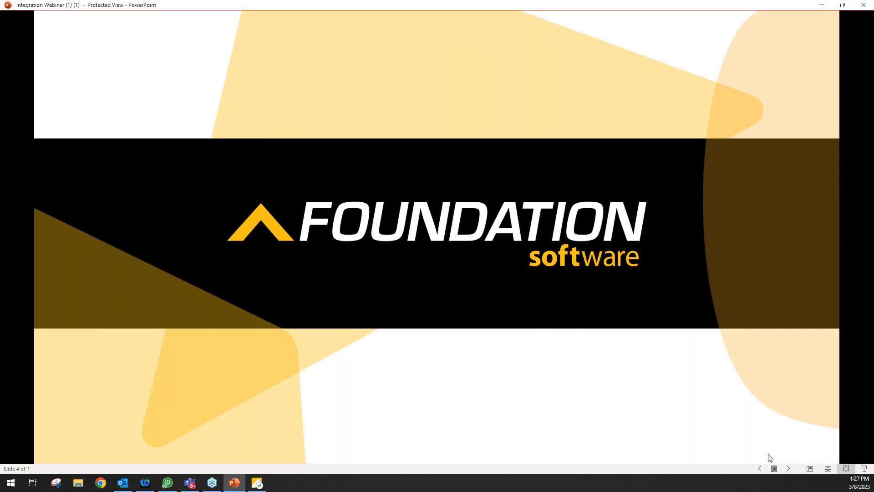
left_click(758, 471)
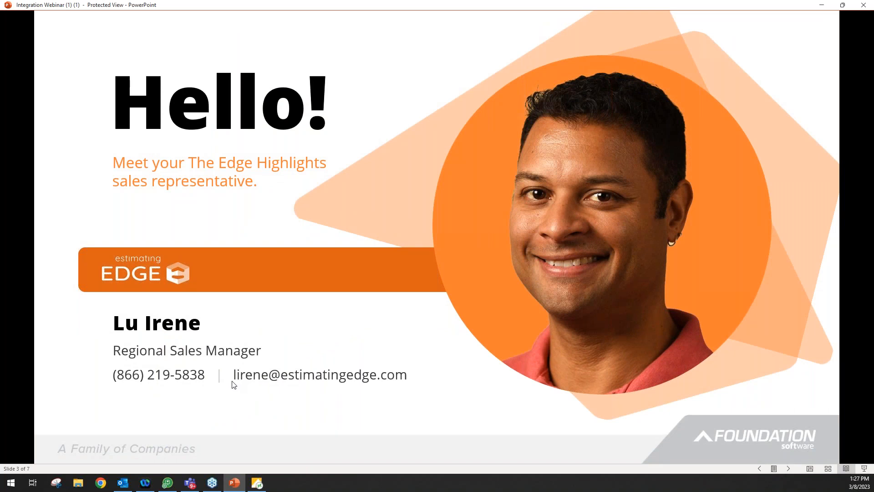
left_click(787, 468)
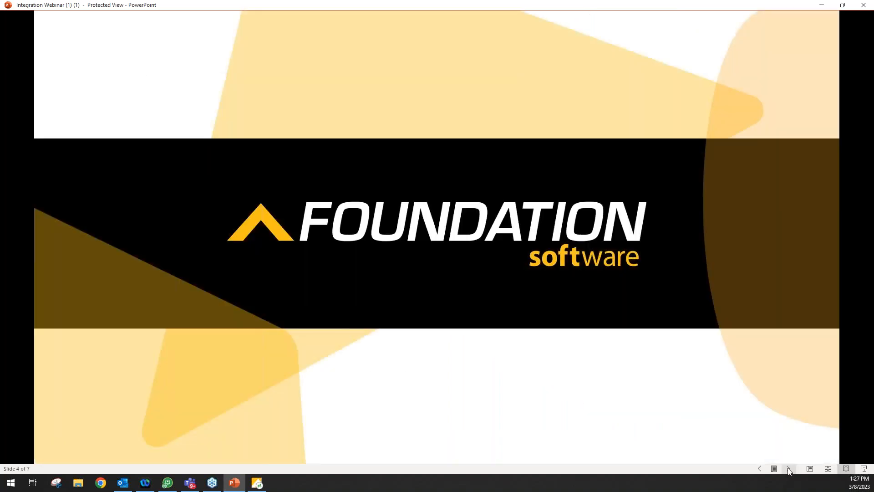